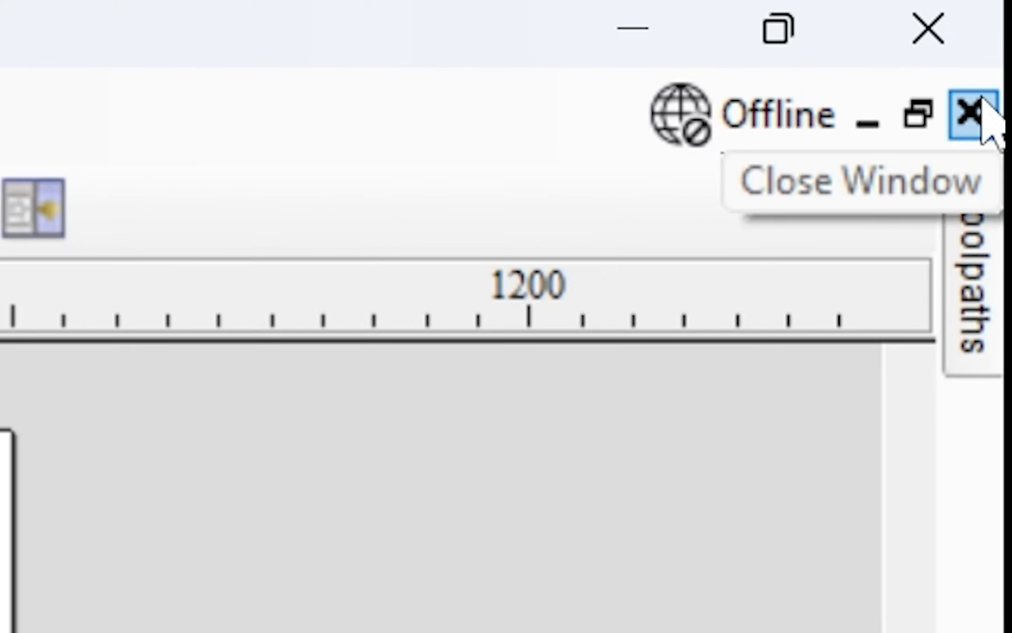
- Close the open 'New' job and discard its unsaved changes
left_click(978, 108)
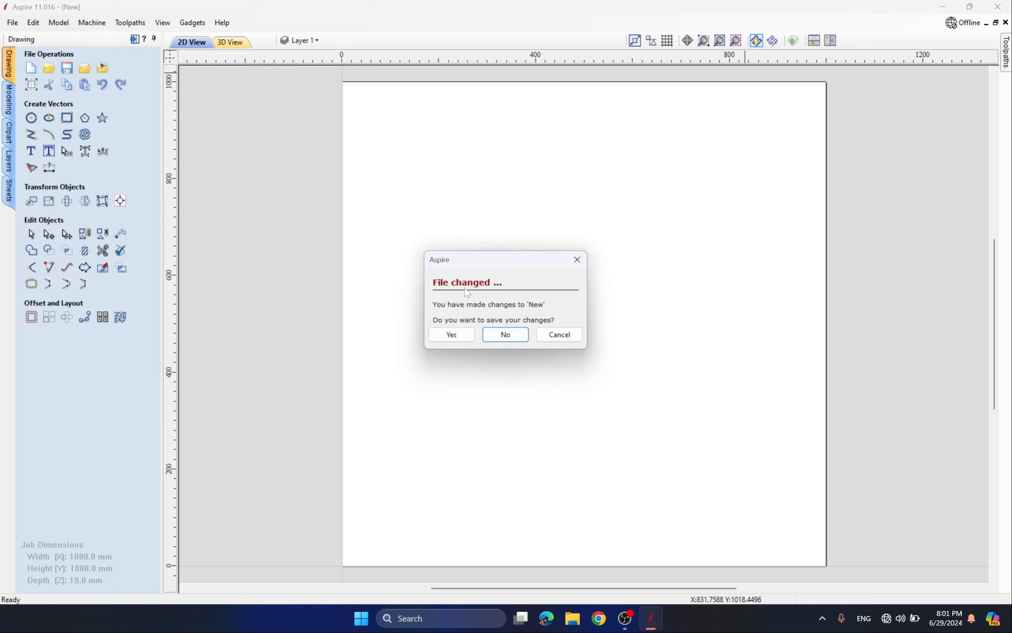
left_click(513, 333)
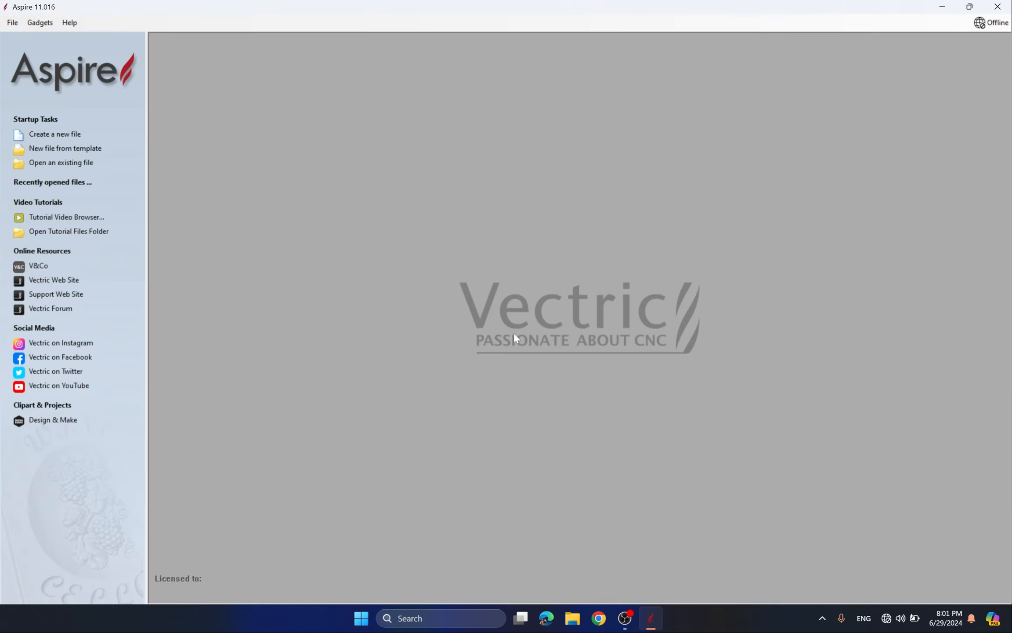
- Create a new 1000 × 1000 mm, 19 mm thick job at Standard resolution with material settings checked
left_click(61, 136)
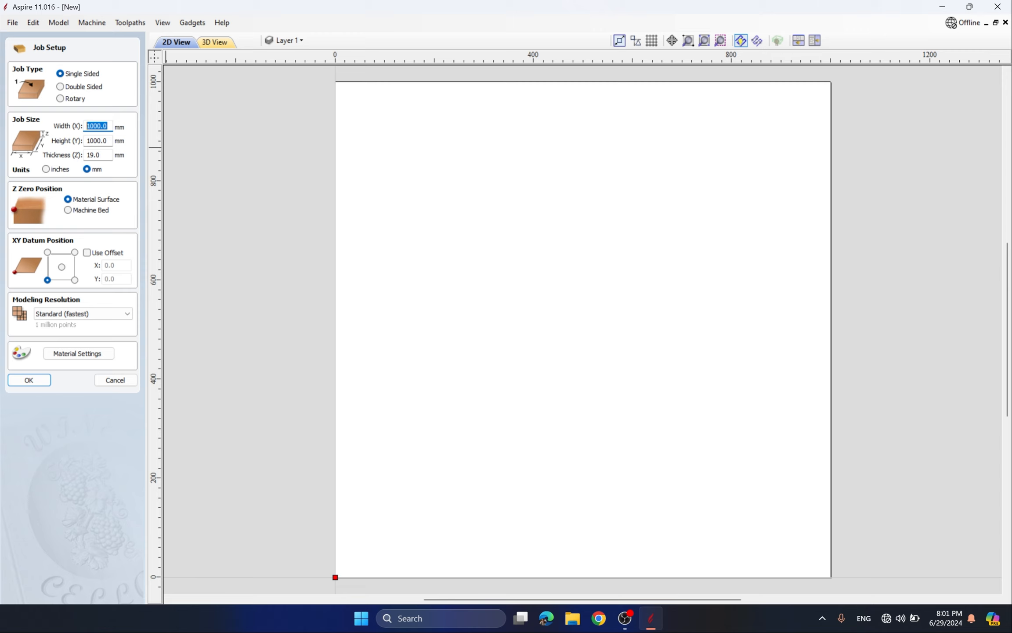
key("Tab")
key("Tab")
key("shift+Tab")
key("Tab")
left_click(86, 313)
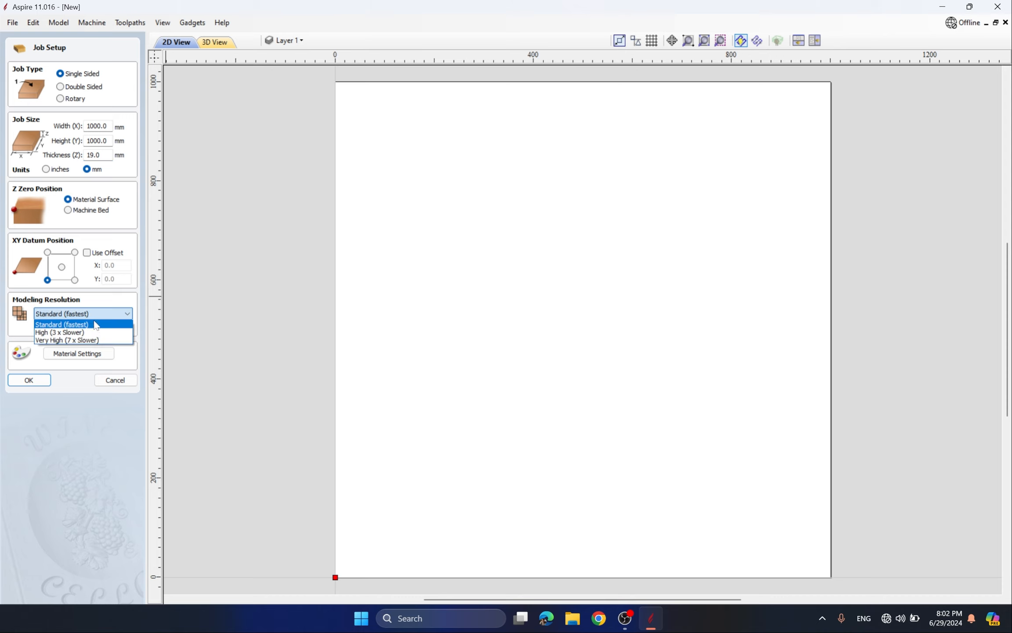
left_click(95, 325)
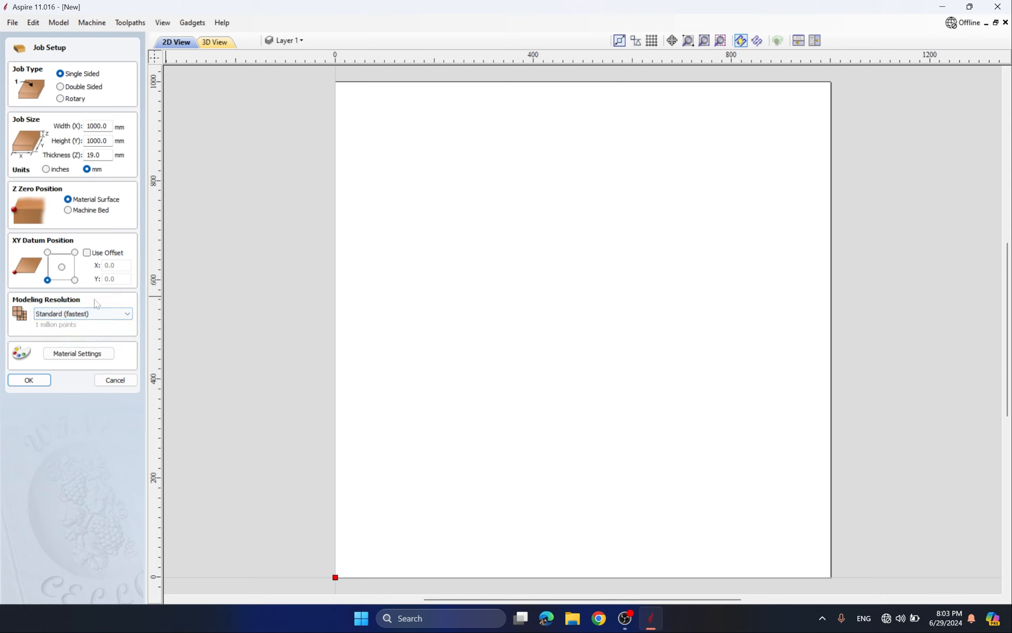
left_click(73, 354)
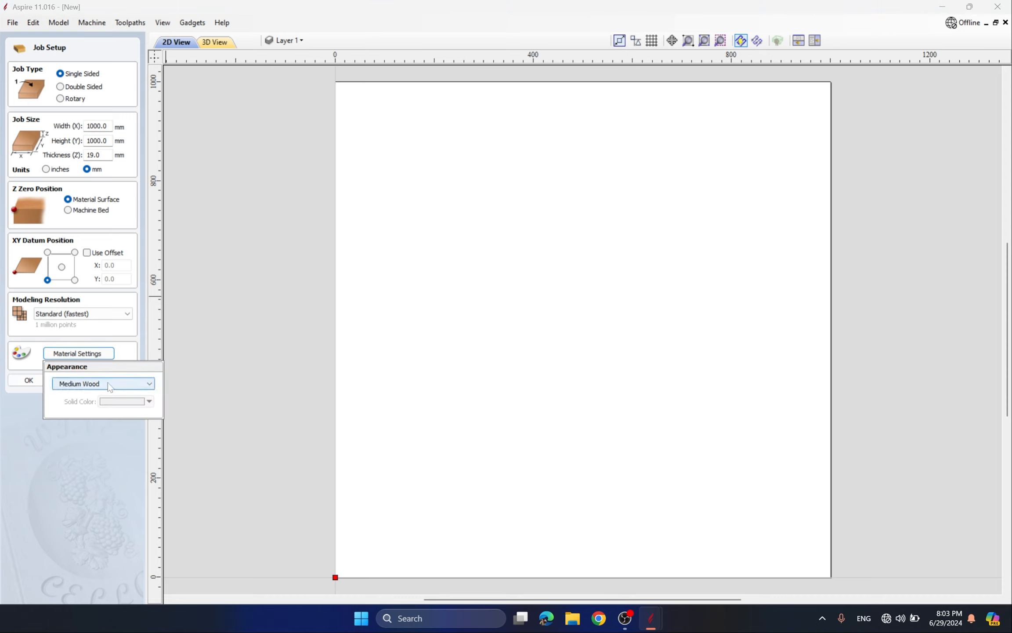
left_click(29, 380)
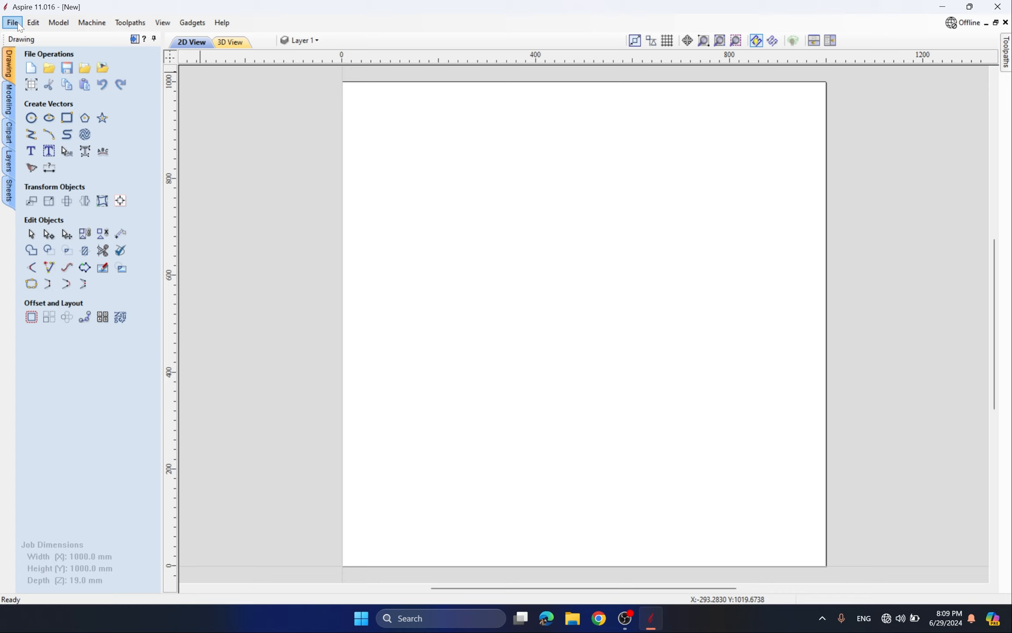
- Save the blank job as aspire-lesson2 from the File menu
left_click(16, 24)
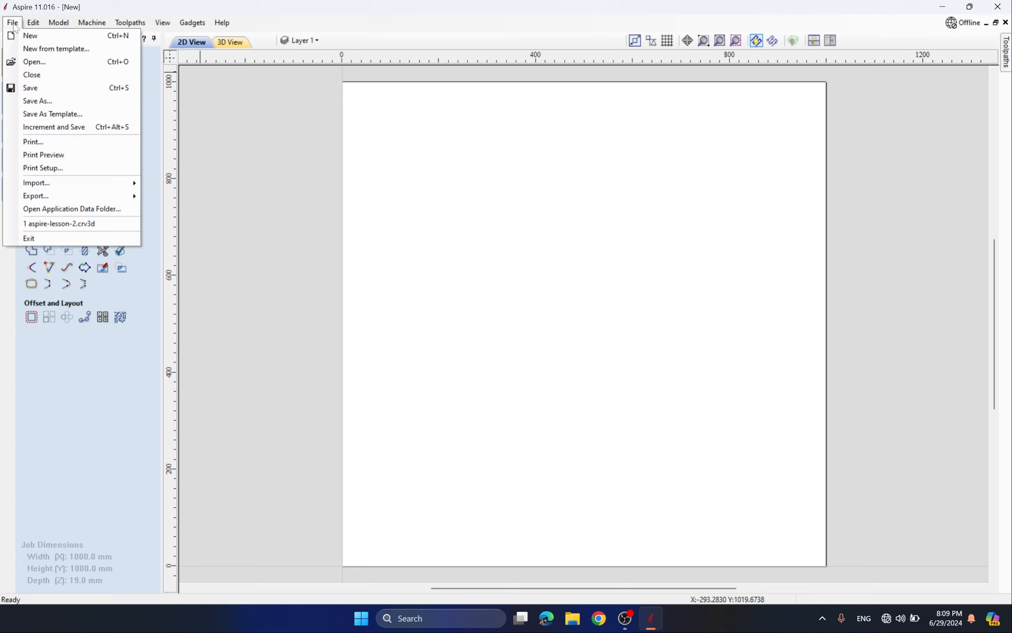
left_click(51, 90)
left_click(452, 314)
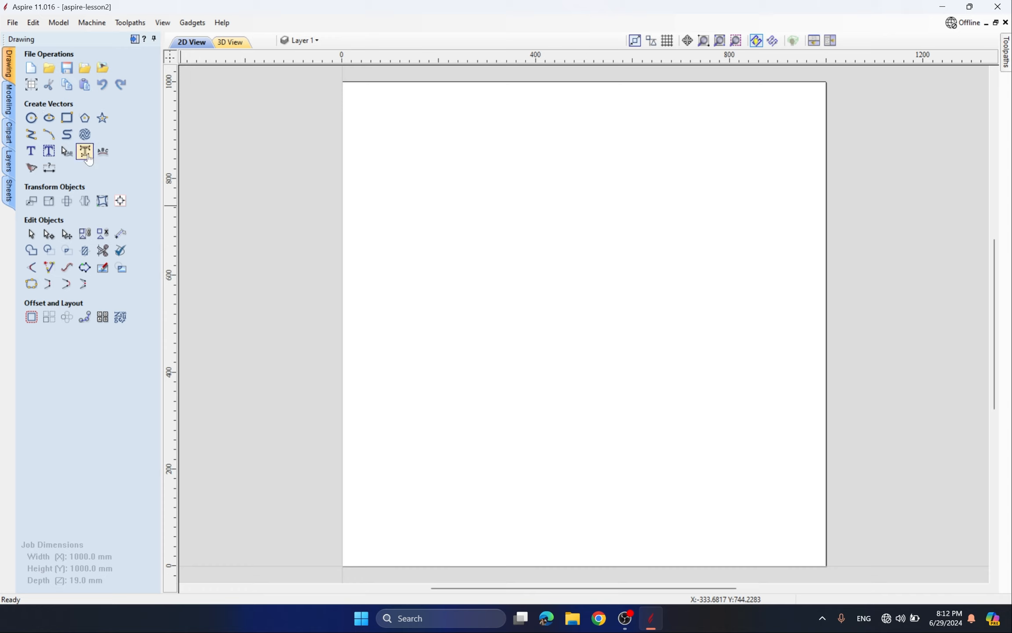
- Go through the Modeling and Clipart side tabs to reach the Layers list
left_click(10, 104)
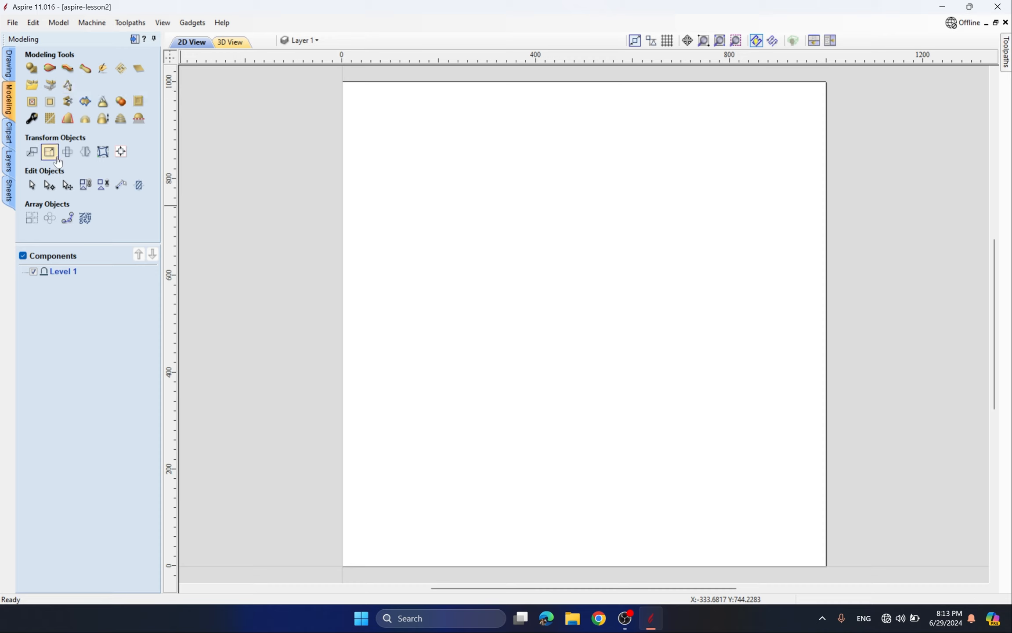
left_click(9, 136)
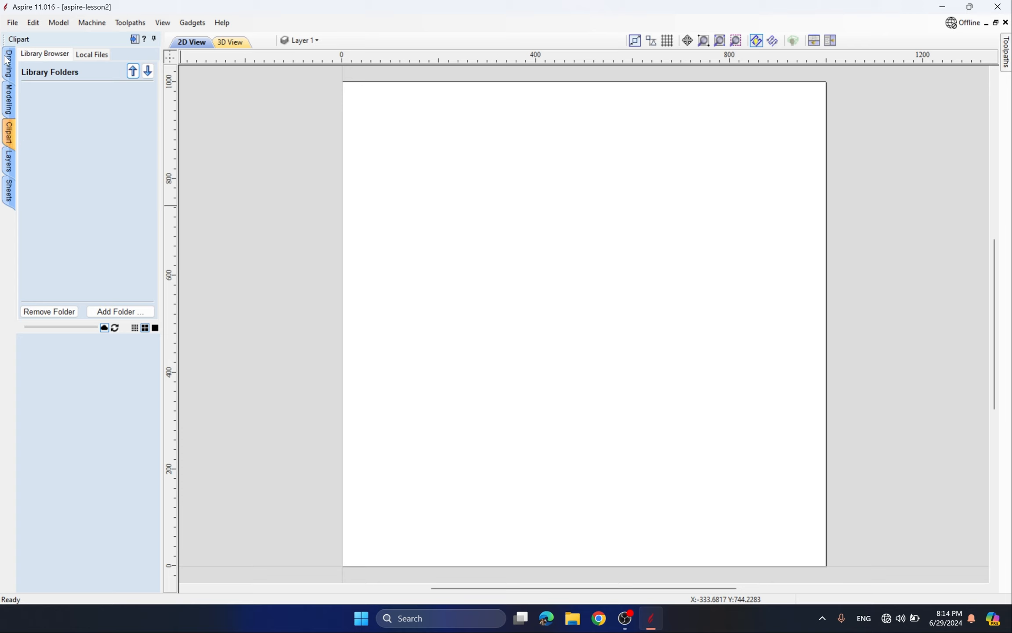
left_click(9, 162)
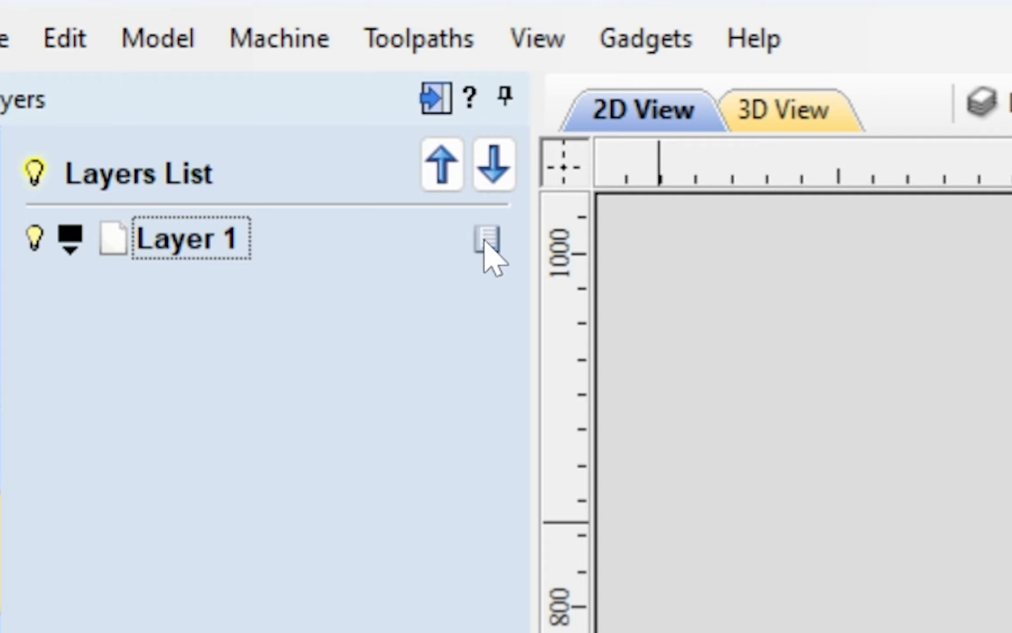
- Insert Layer 2 above Layer 1, then move Layer 1 up and back down, keeping it active
left_click(485, 242)
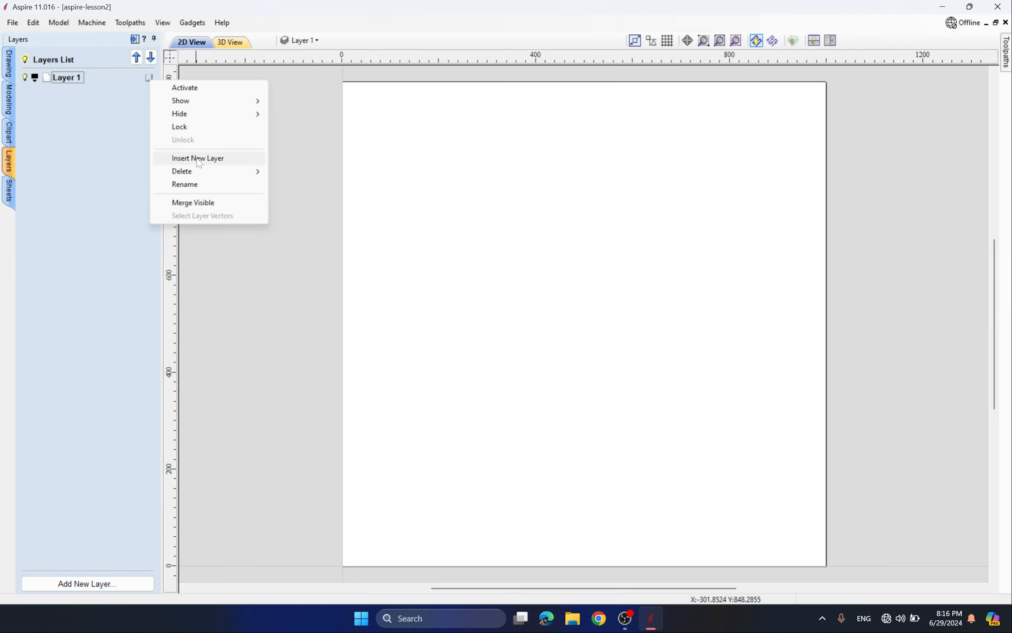
left_click(210, 159)
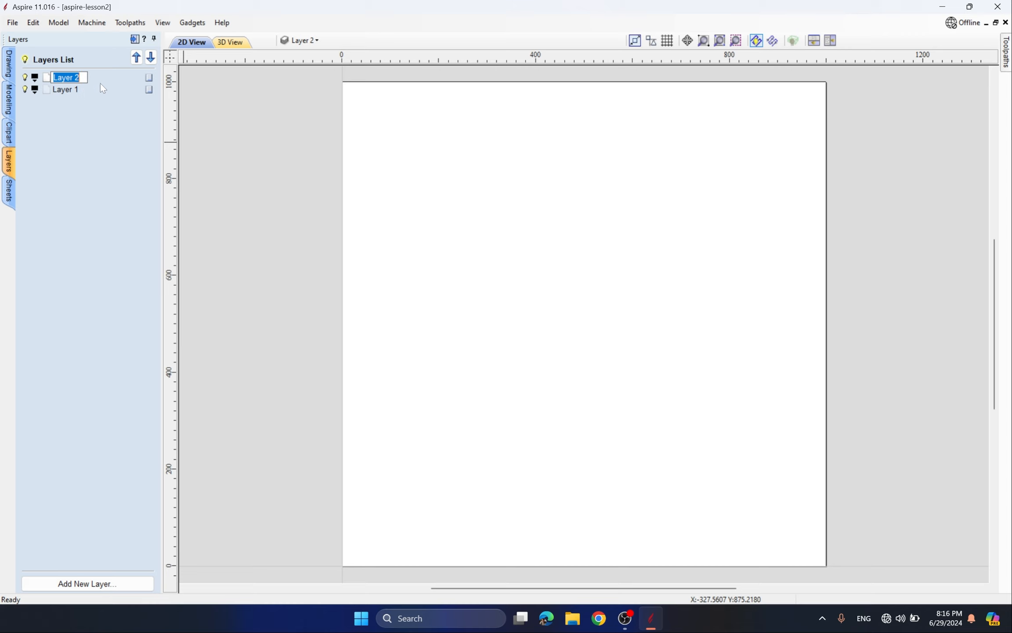
left_click(83, 87)
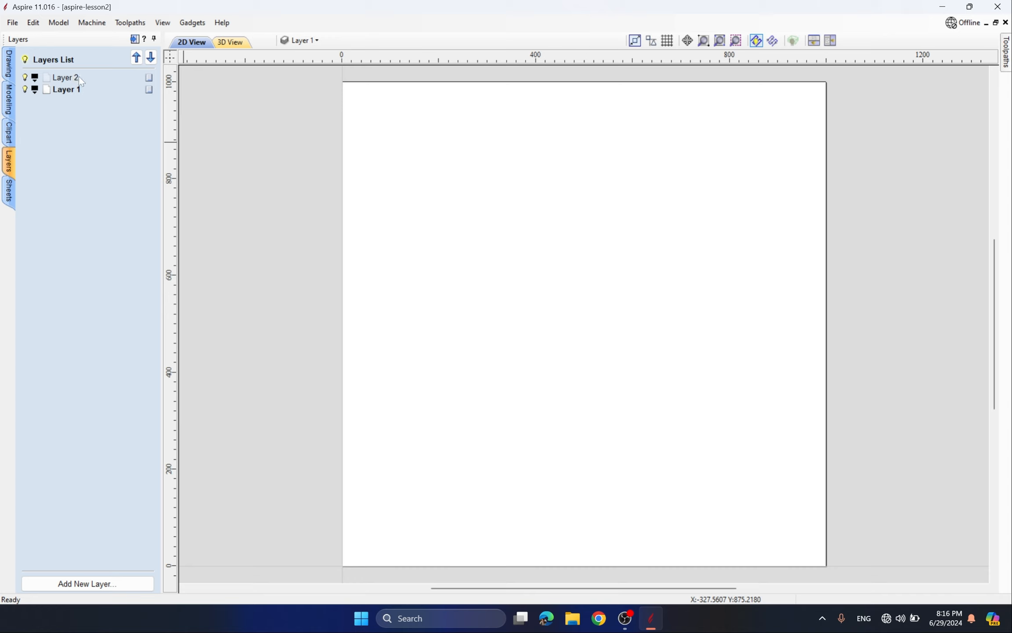
left_click(137, 57)
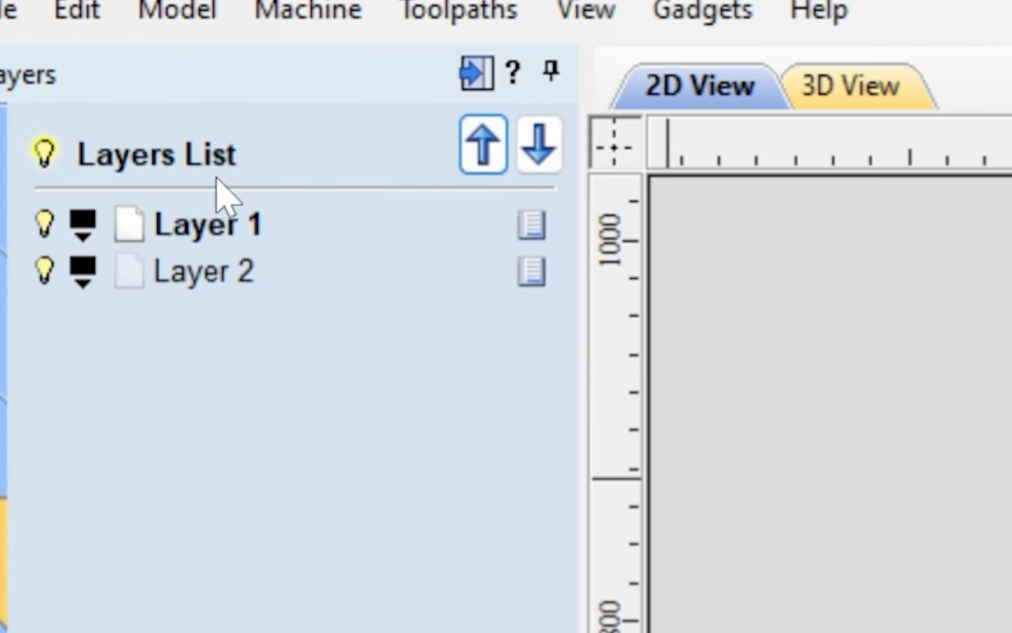
left_click(539, 149)
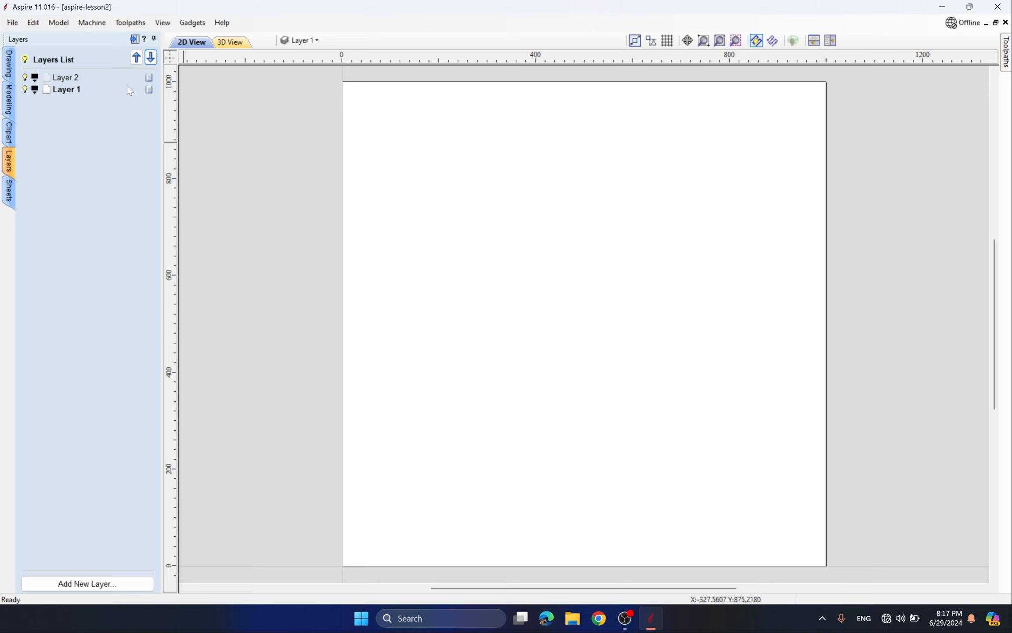
left_click(14, 196)
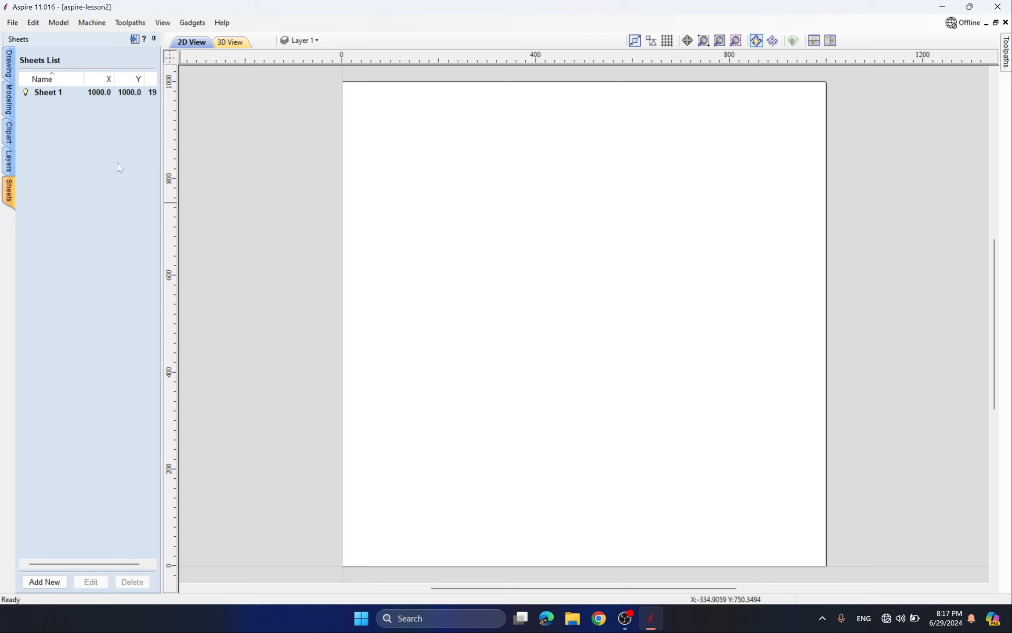
- Add a new sheet named Sheet 2 from Sheet 1's options, redoing a first attempt
left_click(60, 90)
left_click(73, 95)
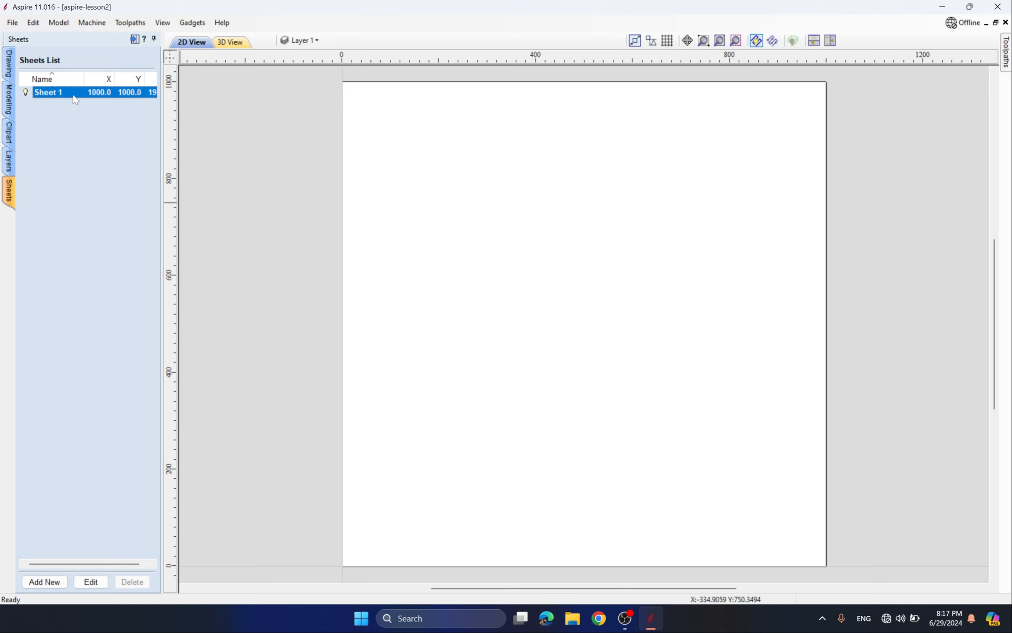
right_click(56, 92)
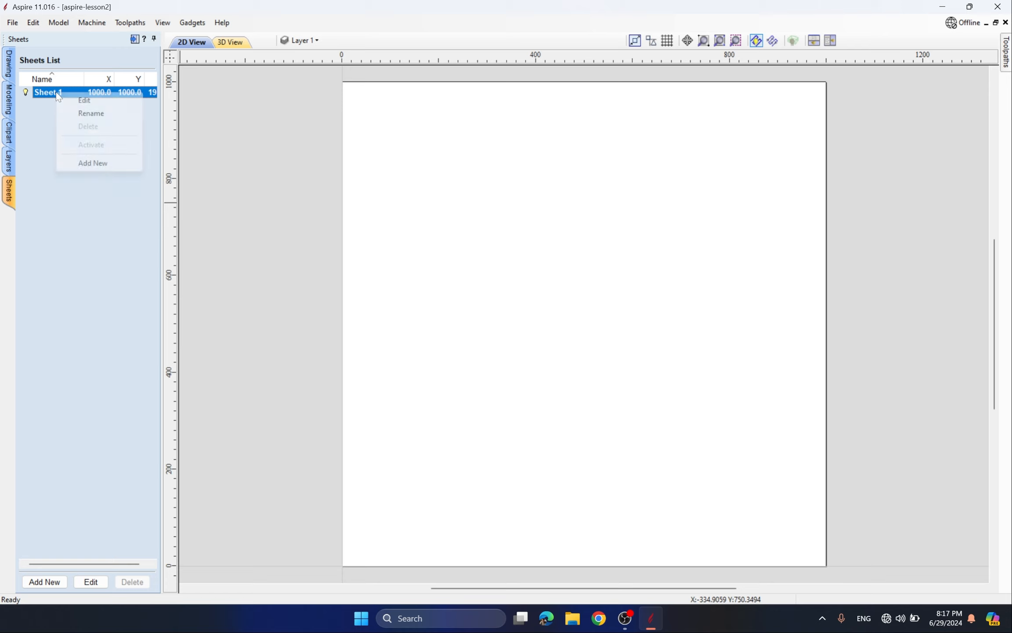
left_click(90, 166)
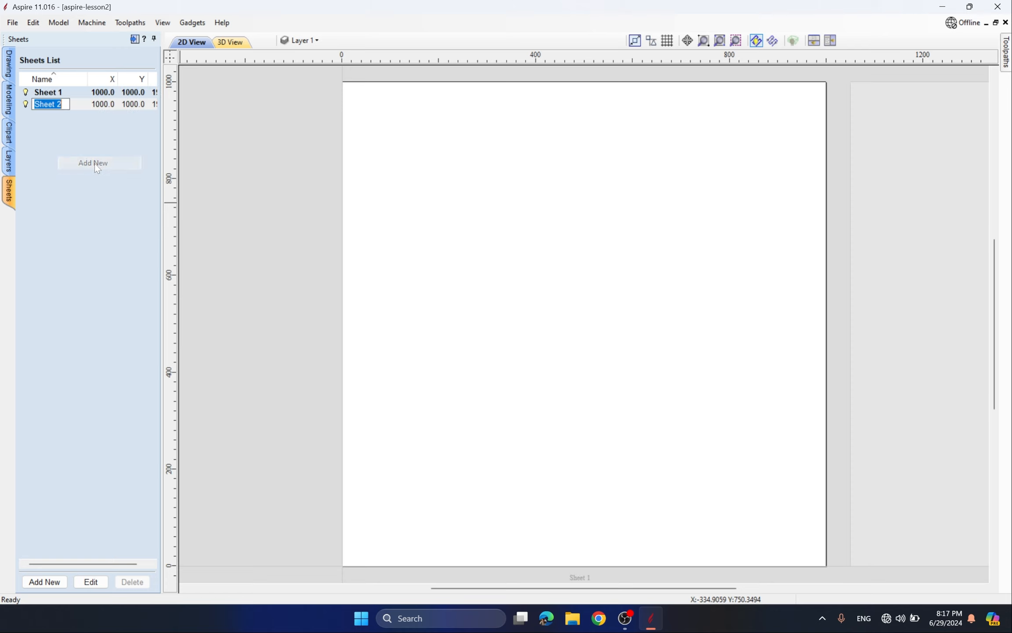
left_click(98, 105)
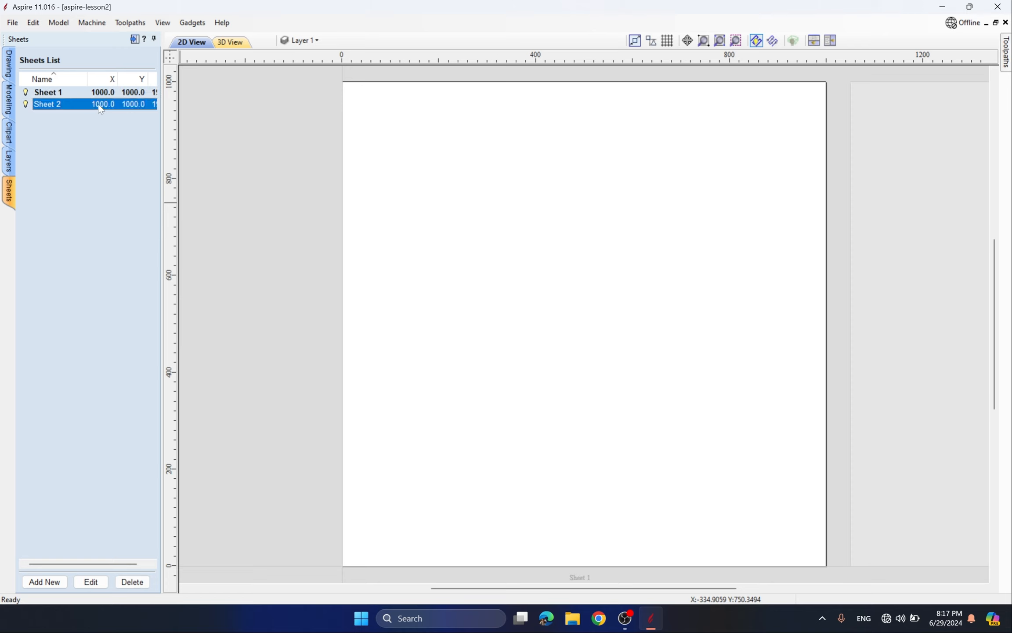
right_click(66, 104)
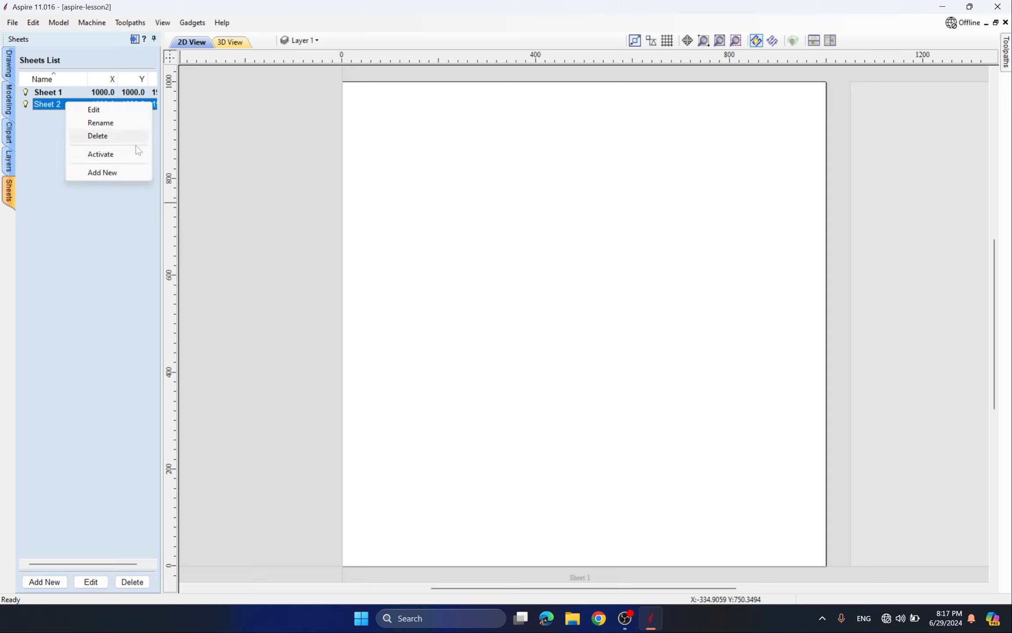
left_click(110, 136)
right_click(74, 92)
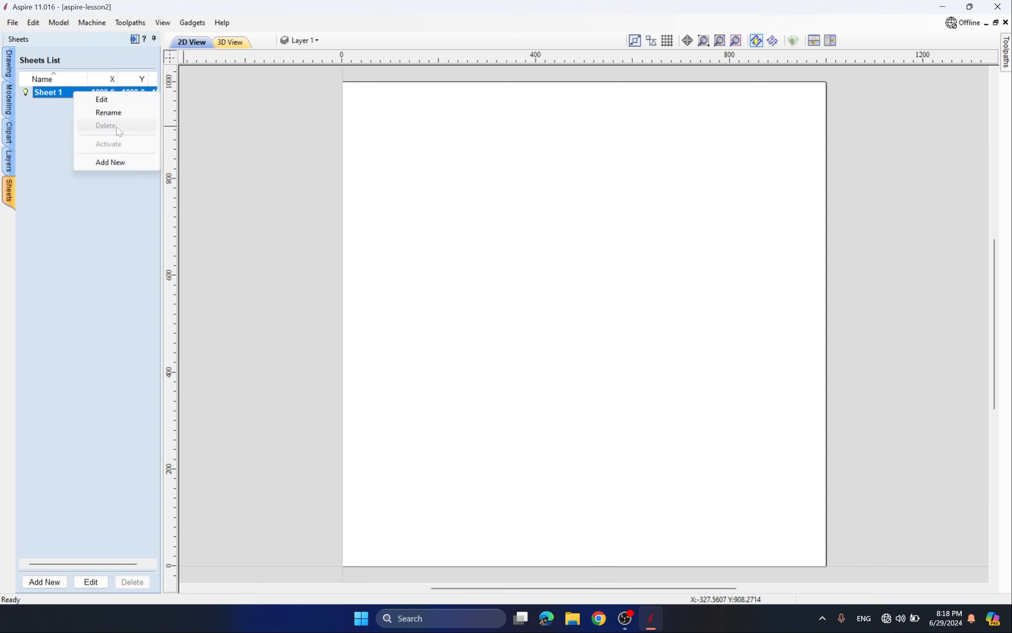
left_click(110, 161)
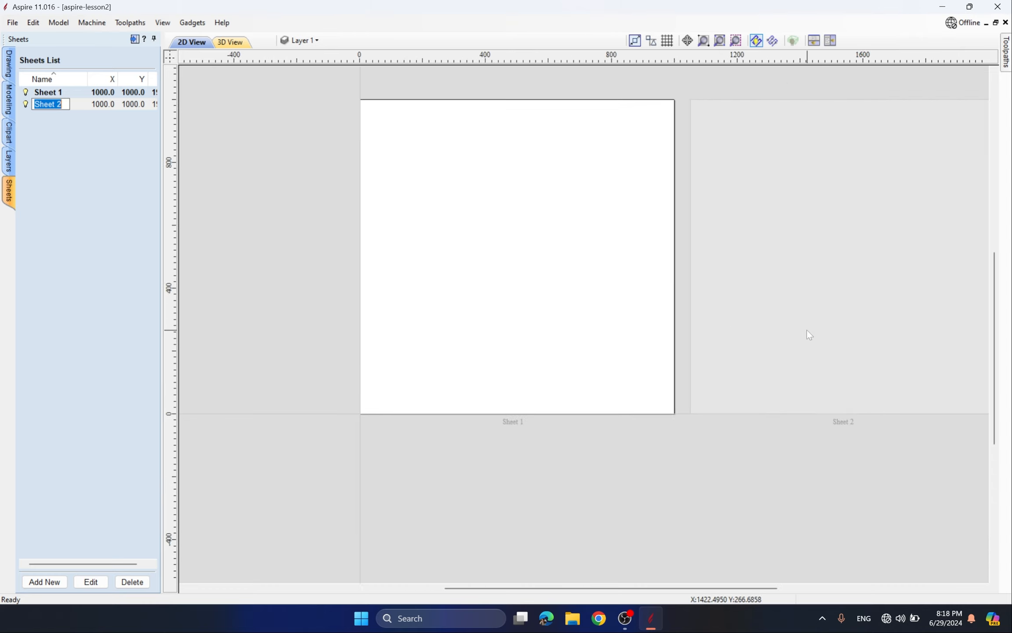
left_click(807, 330)
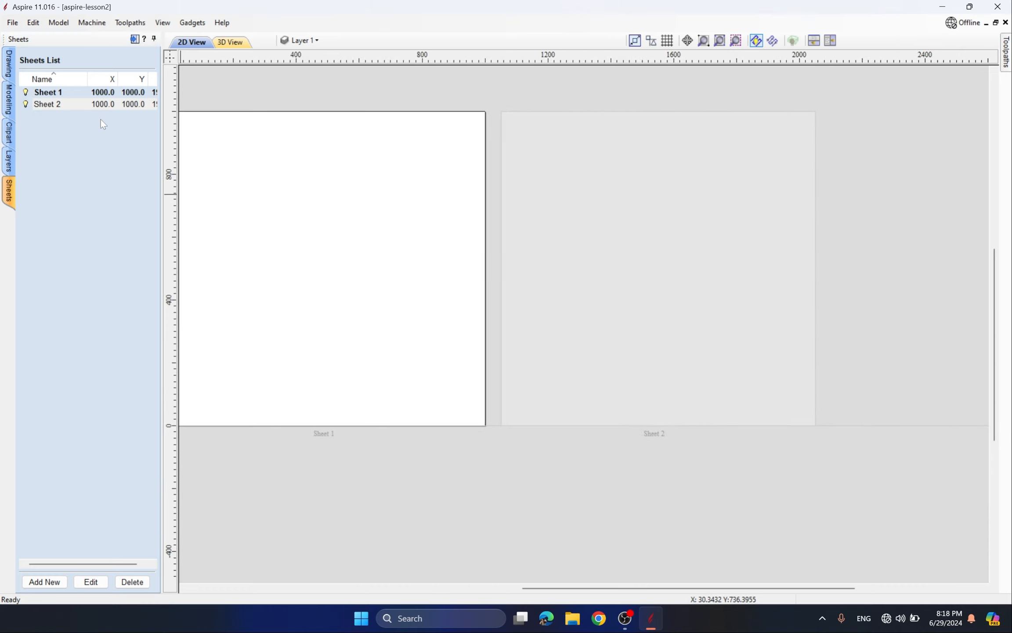
- Zoom out to see both sheets side by side and make Sheet 2 active
scroll(627, 283, "down", 1)
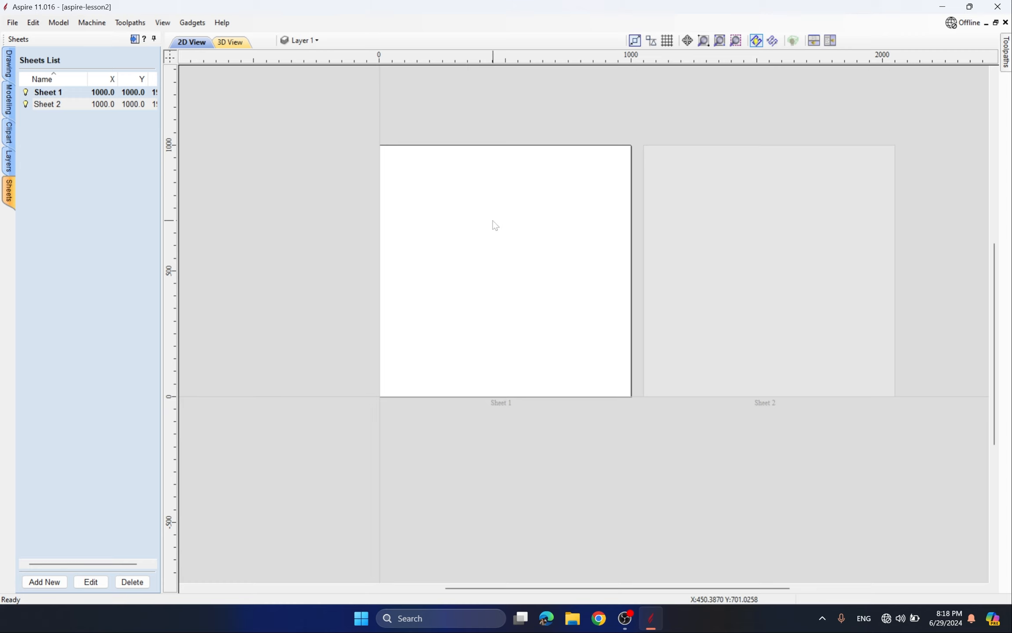
scroll(516, 257, "up", 1)
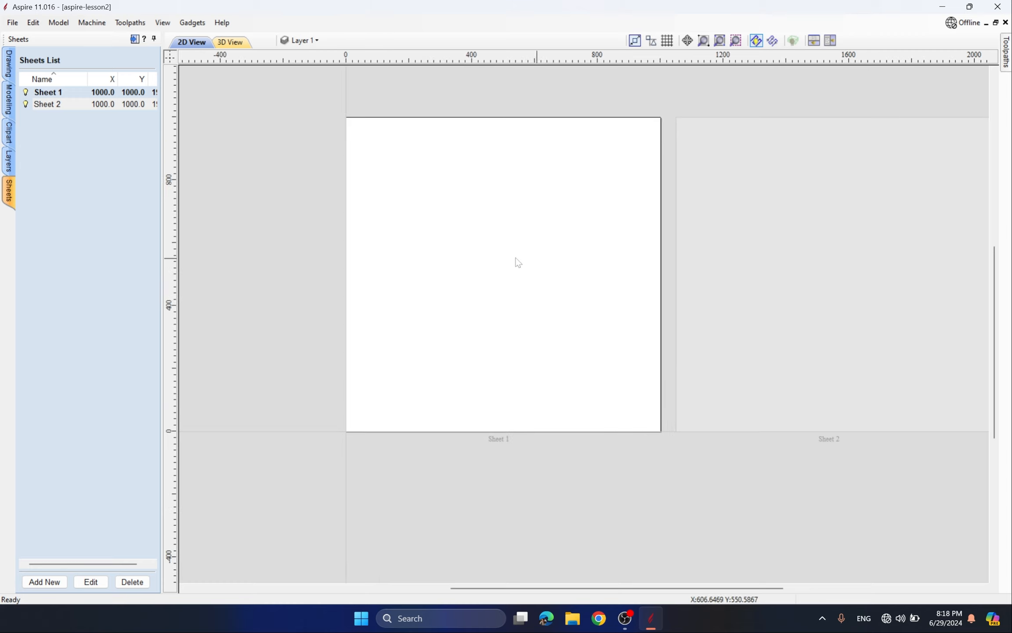
scroll(412, 273, "down", 1)
middle_click_drag(552, 290, 404, 317)
scroll(405, 316, "up", 1)
middle_click_drag(483, 321, 447, 323)
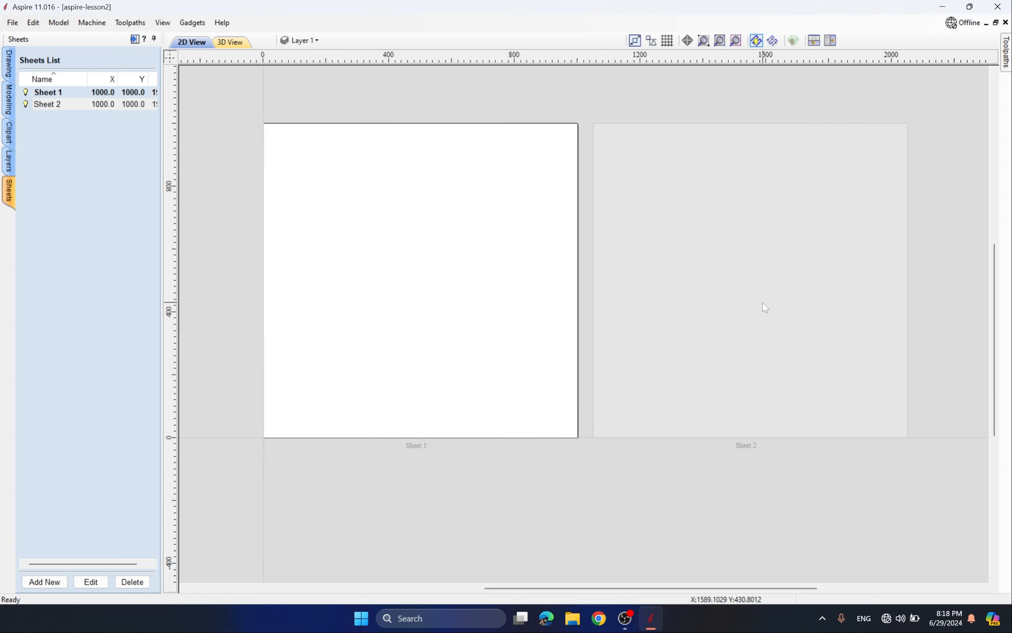
left_click(44, 104)
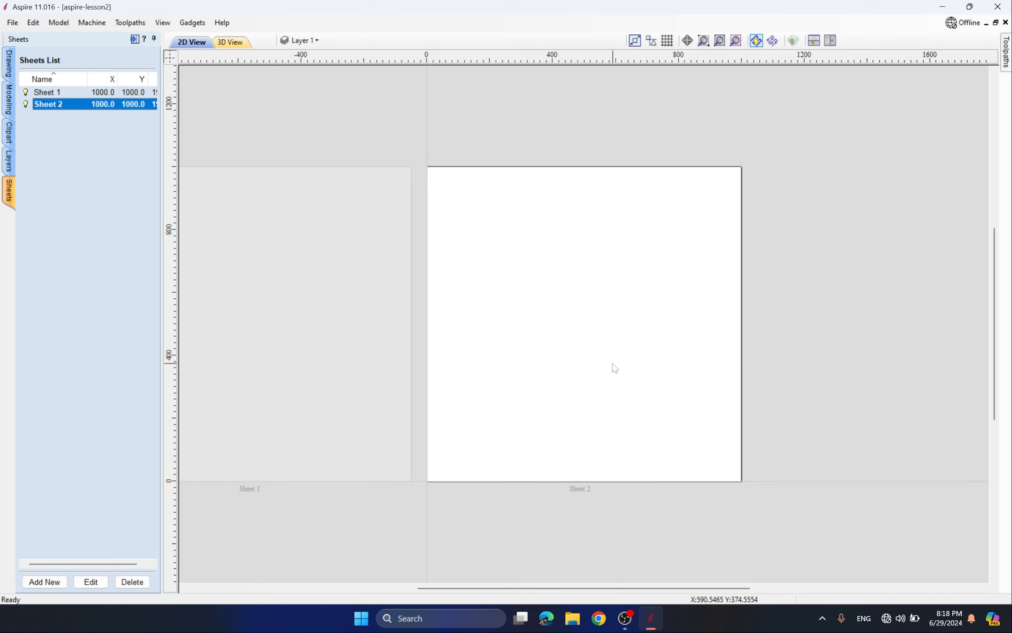
scroll(623, 310, "down", 1)
left_click(11, 70)
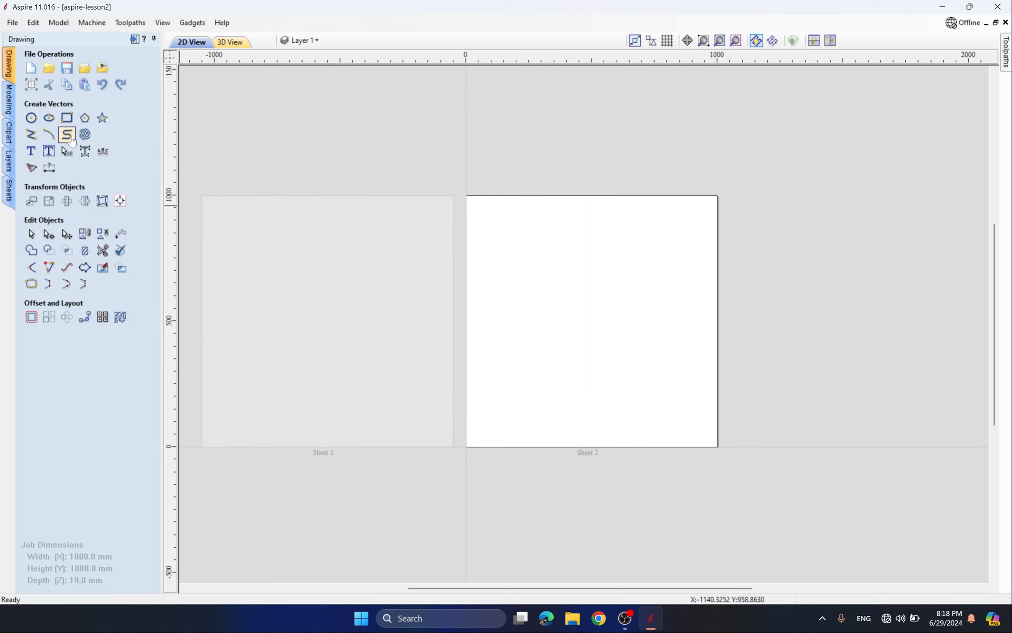
- Draw a 500 mm circle on Sheet 2
left_click(30, 118)
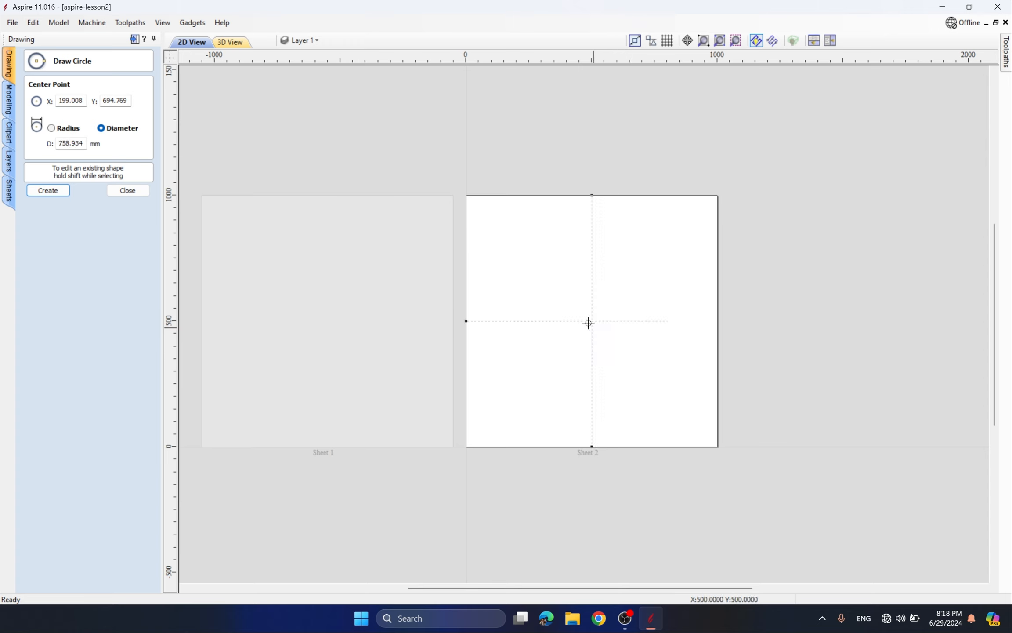
left_click_drag(516, 271, 576, 294)
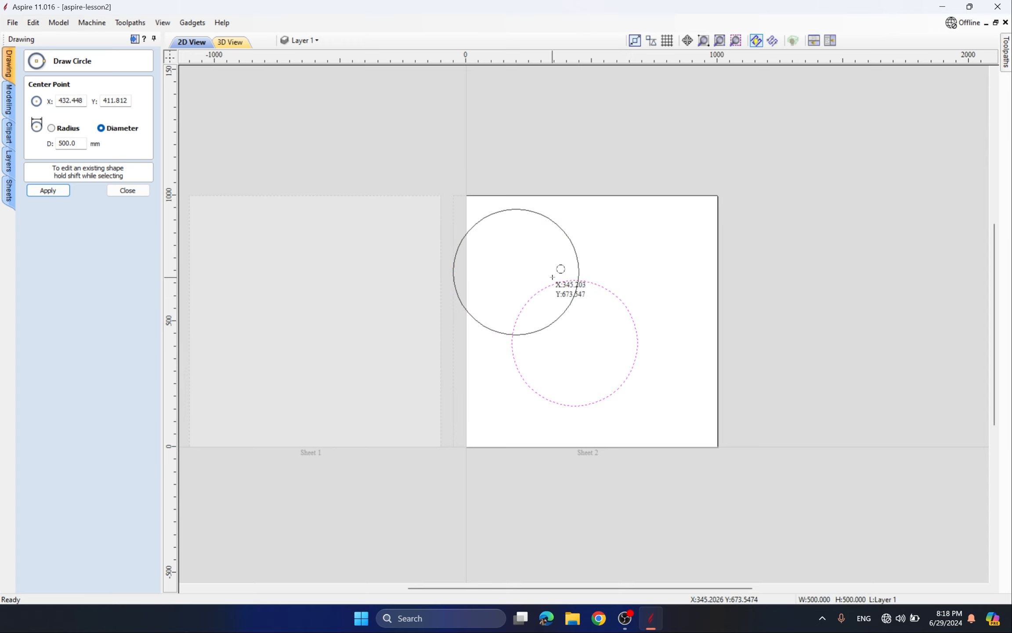
key("Escape")
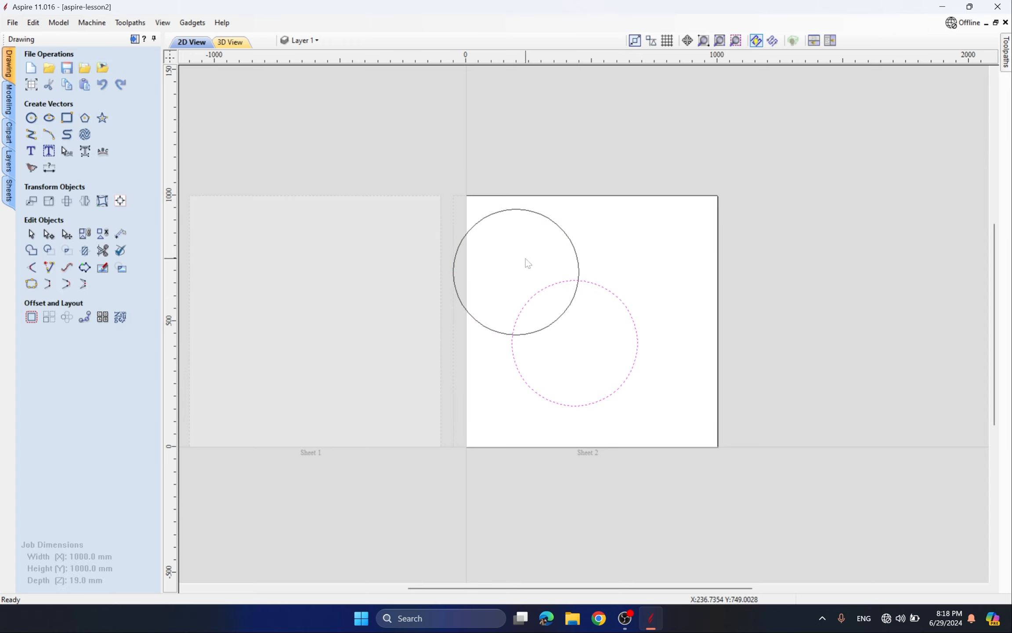
- Make Sheet 1 active and delete Sheet 2 along with its circles
left_click(390, 292)
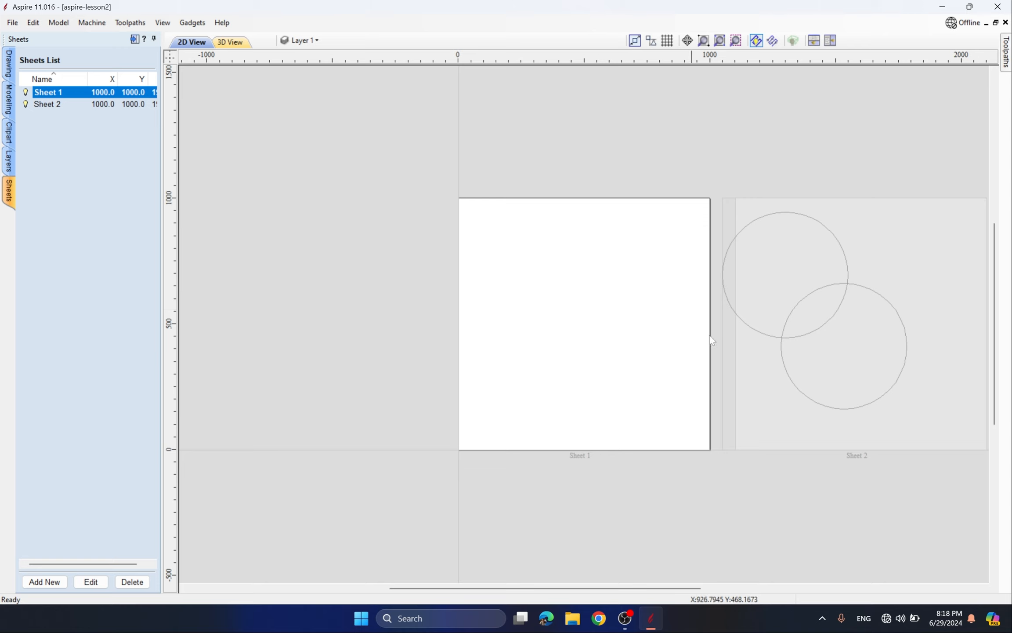
middle_click_drag(848, 357, 625, 343)
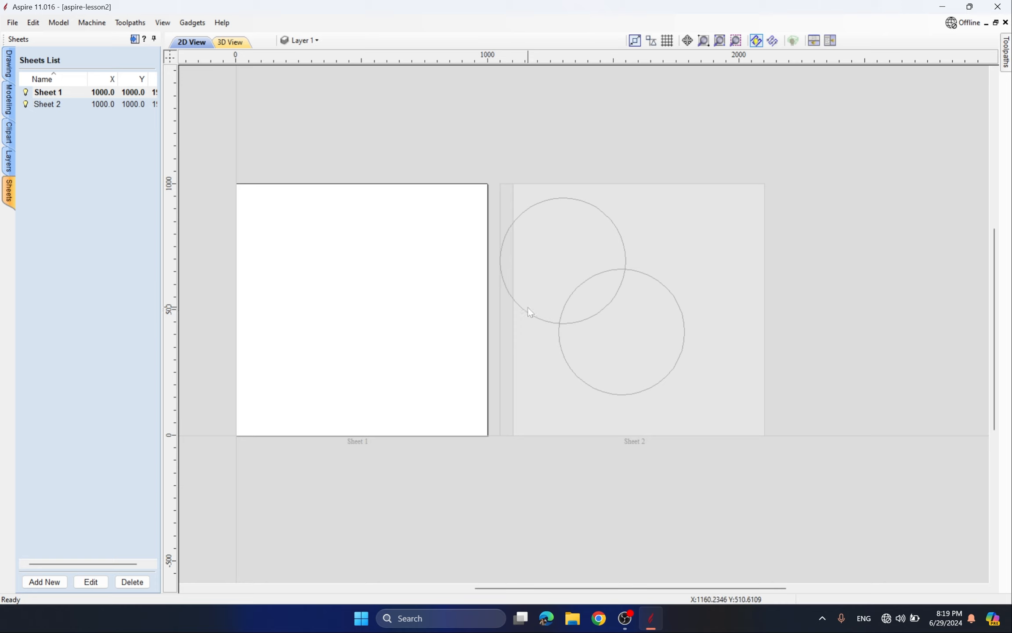
left_click(52, 106)
right_click(52, 106)
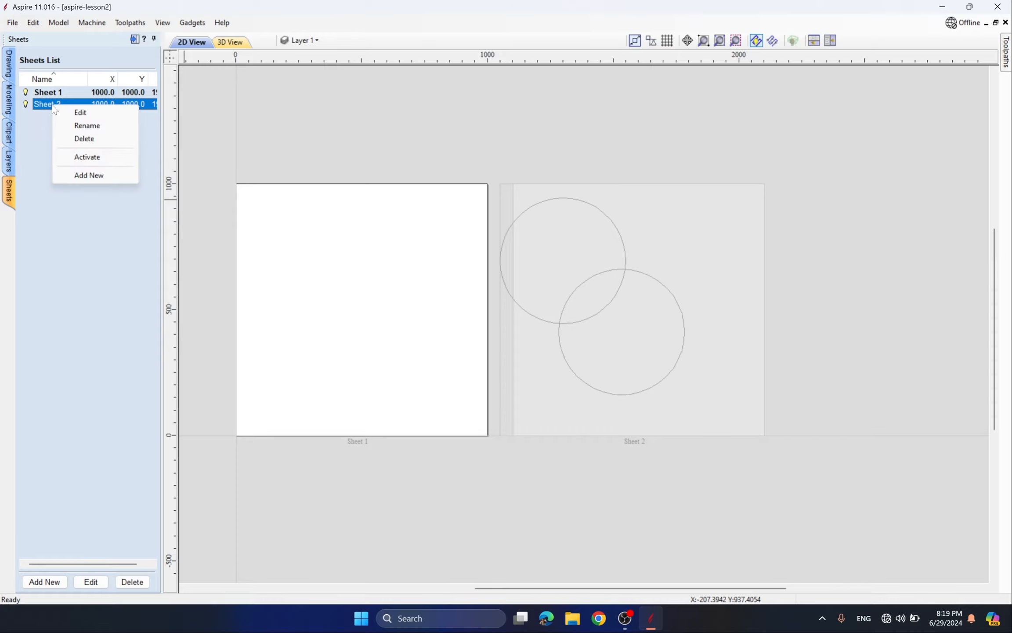
left_click(88, 138)
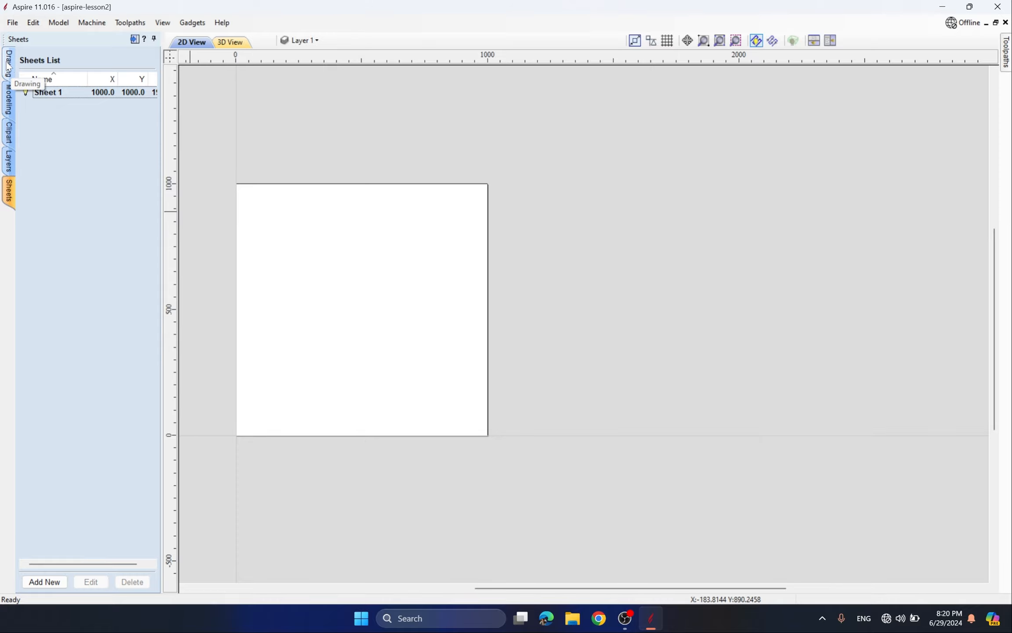
left_click(8, 66)
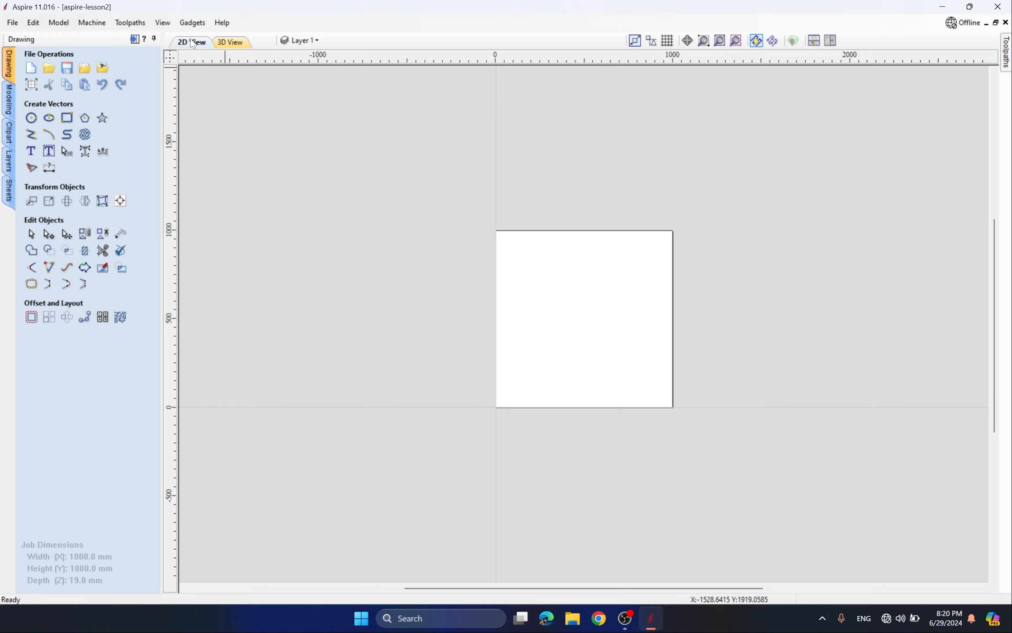
left_click(233, 44)
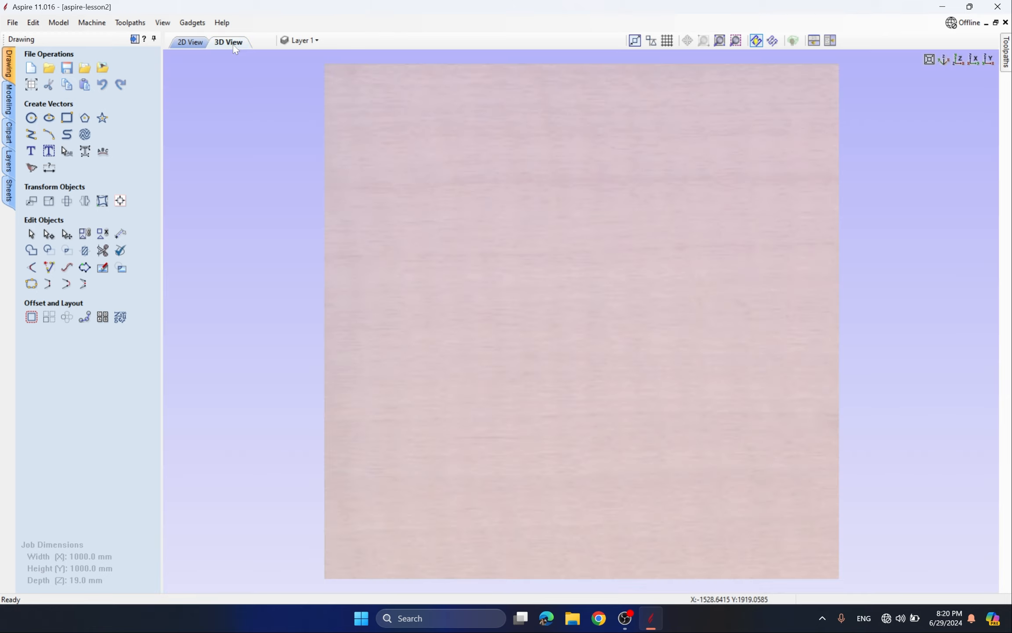
left_click(197, 44)
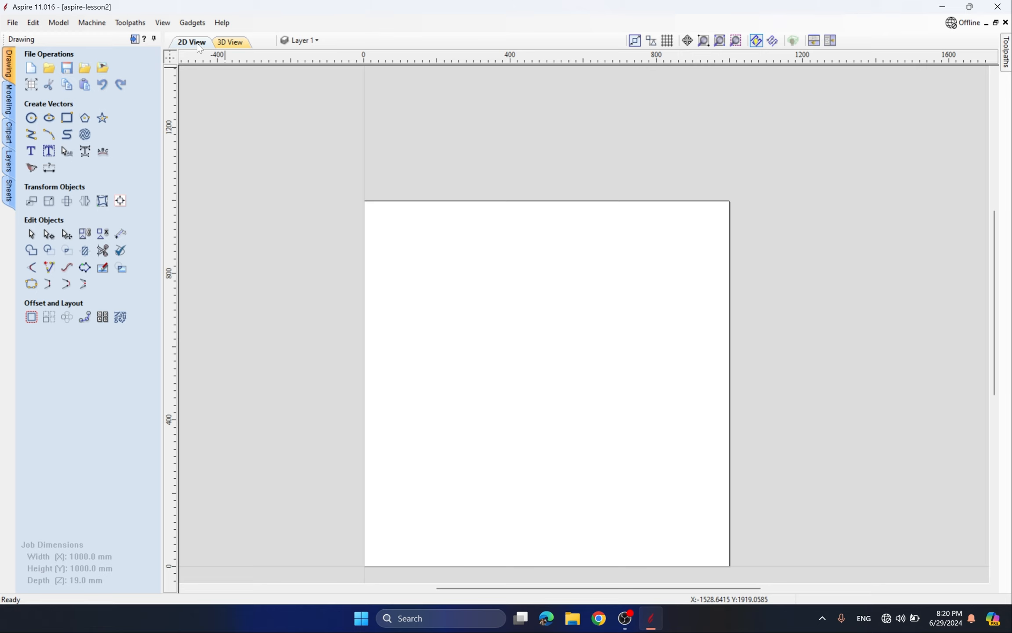
left_click(226, 43)
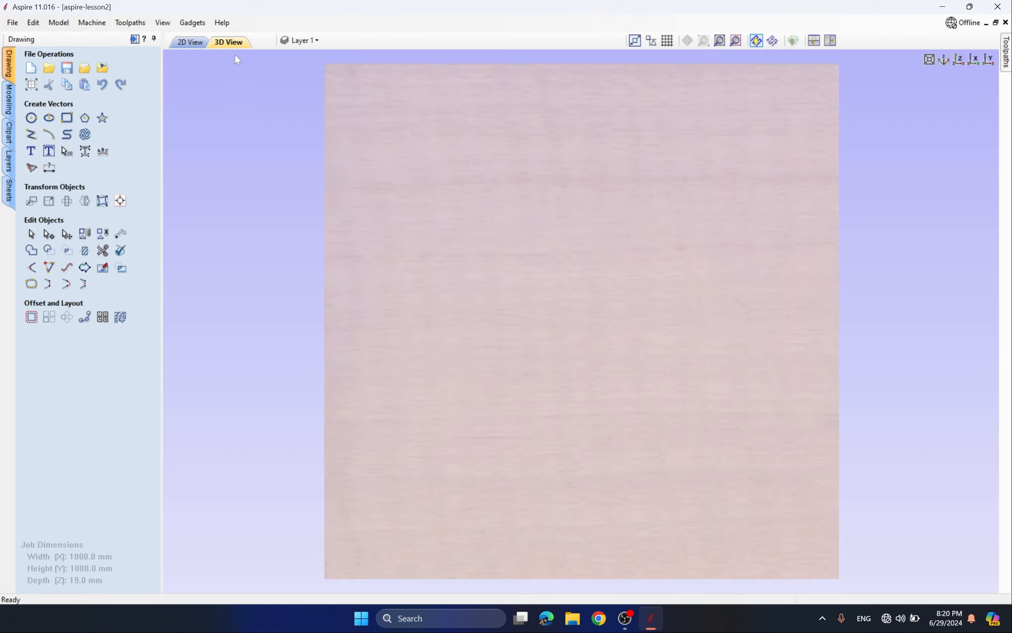
left_click(197, 44)
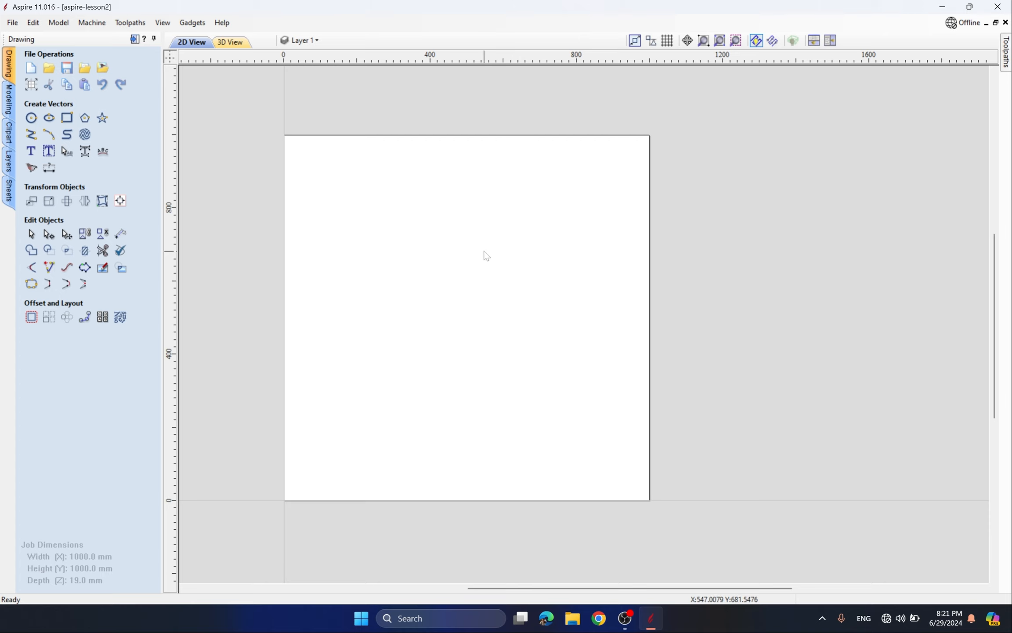
scroll(486, 255, "down", 4)
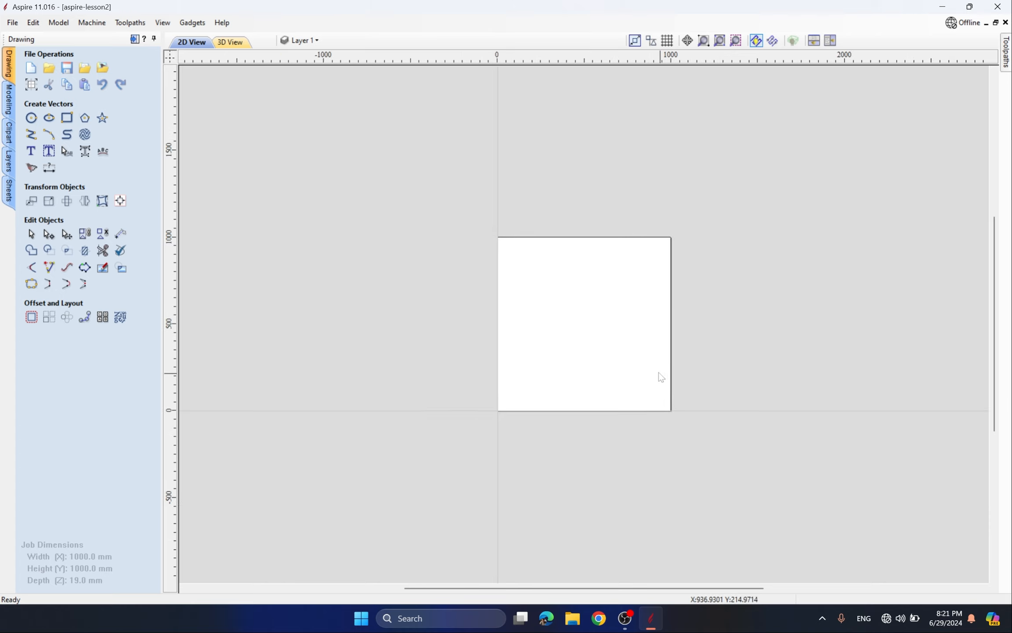
scroll(630, 383, "up", 1)
scroll(630, 383, "down", 1)
scroll(666, 372, "up", 1)
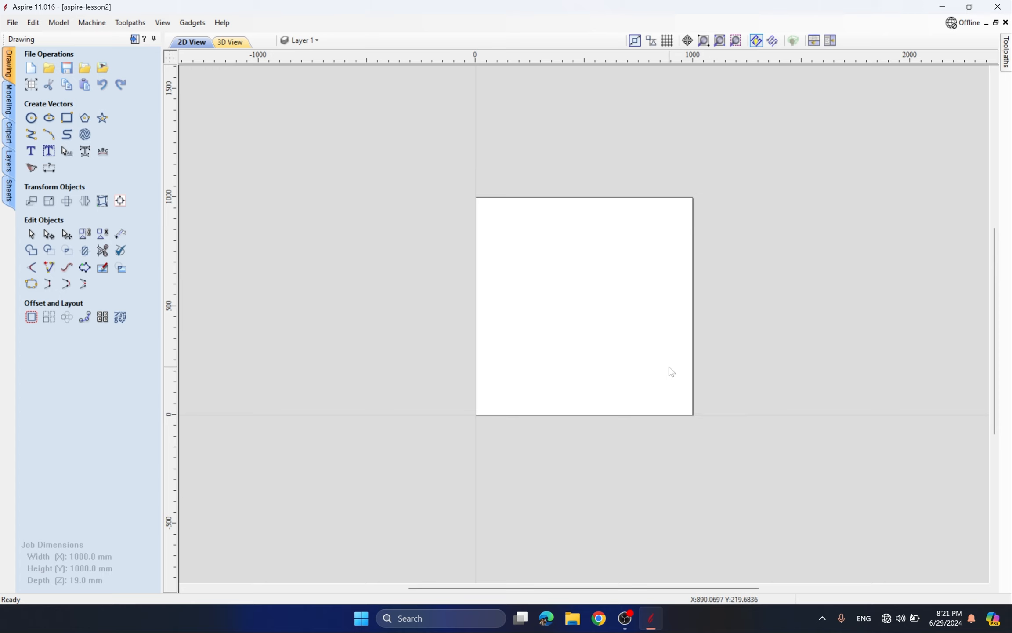
scroll(669, 370, "up", 3)
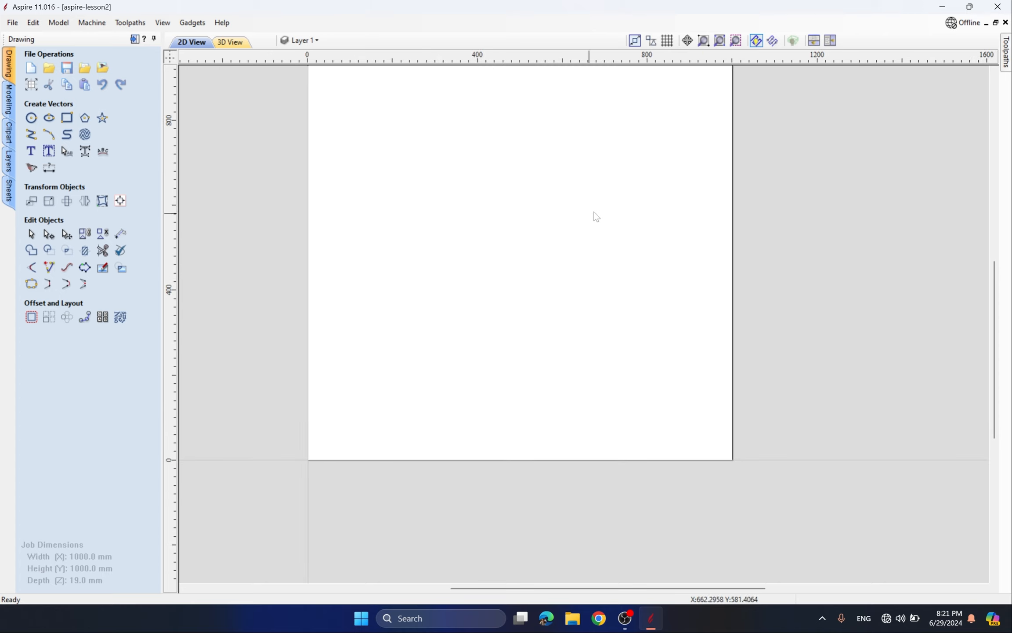
scroll(598, 214, "up", 5)
scroll(521, 290, "down", 5)
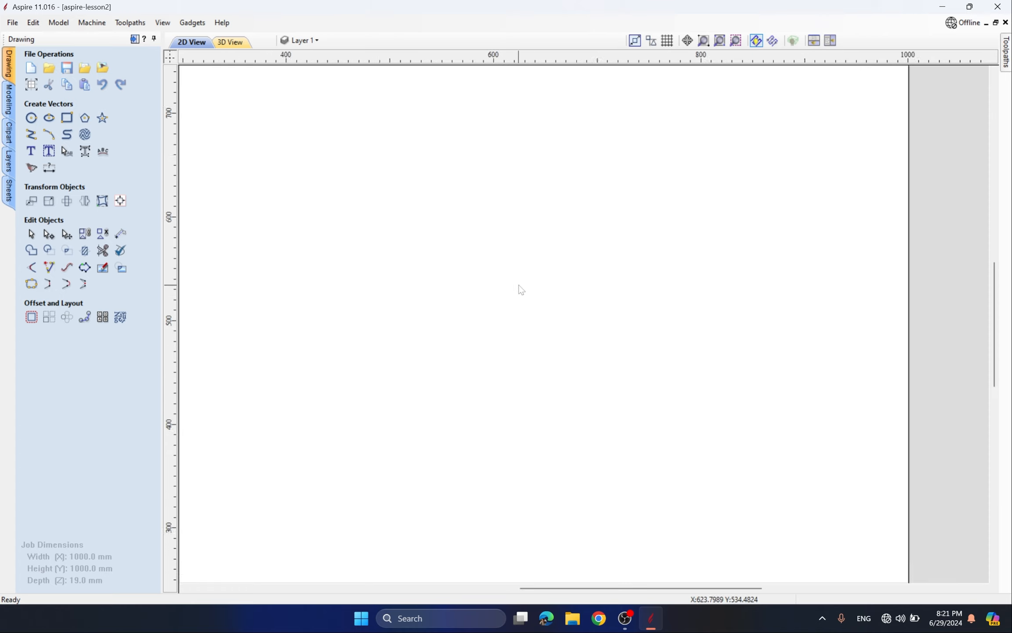
scroll(521, 290, "down", 2)
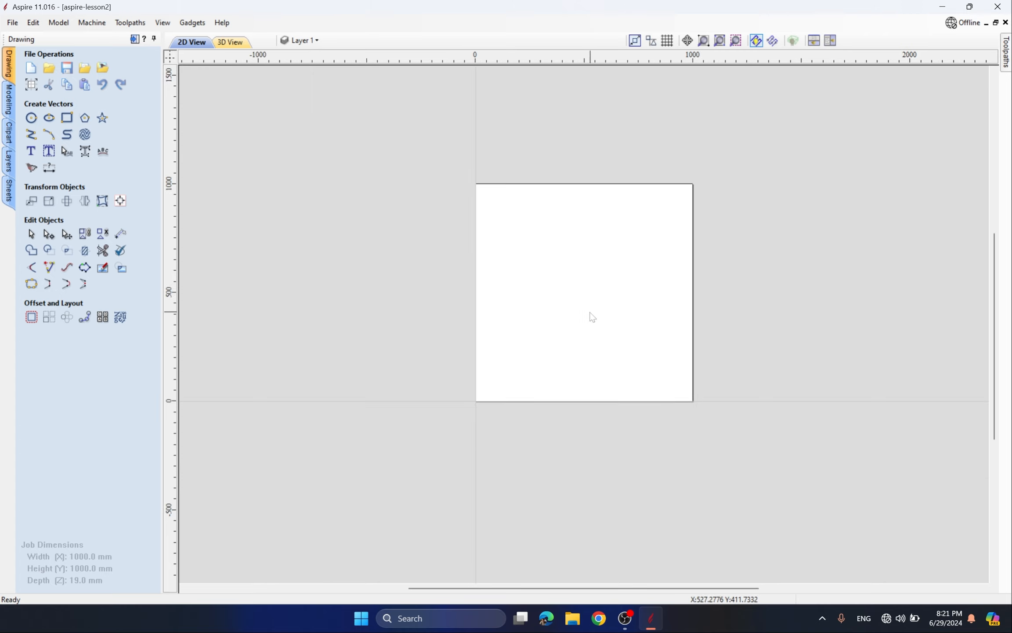
middle_click_drag(591, 309, 535, 296)
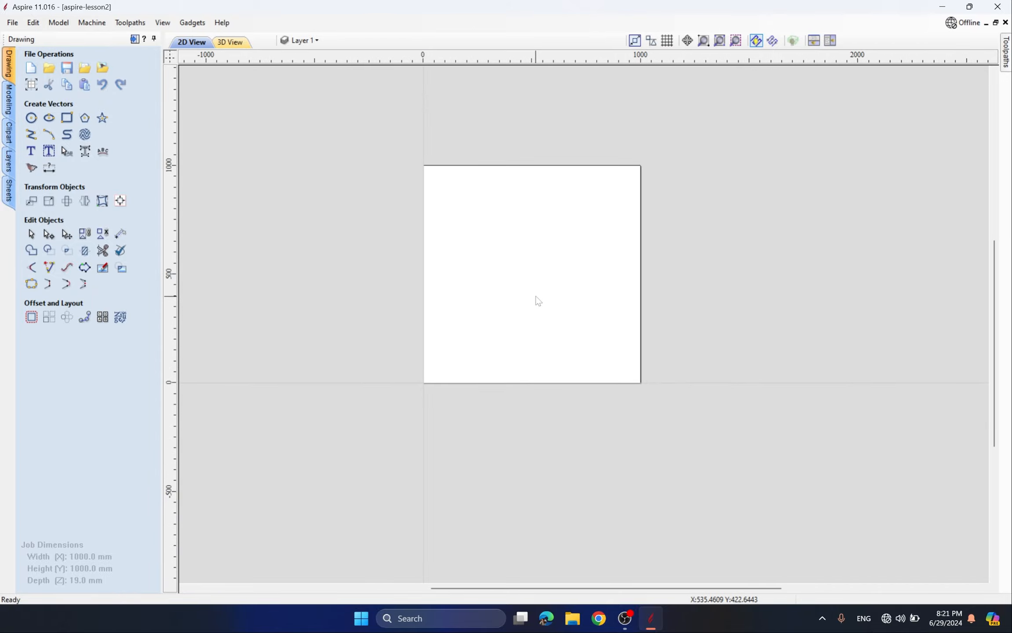
scroll(619, 334, "down", 1)
middle_click_drag(403, 340, 643, 380)
middle_click_drag(775, 328, 675, 344)
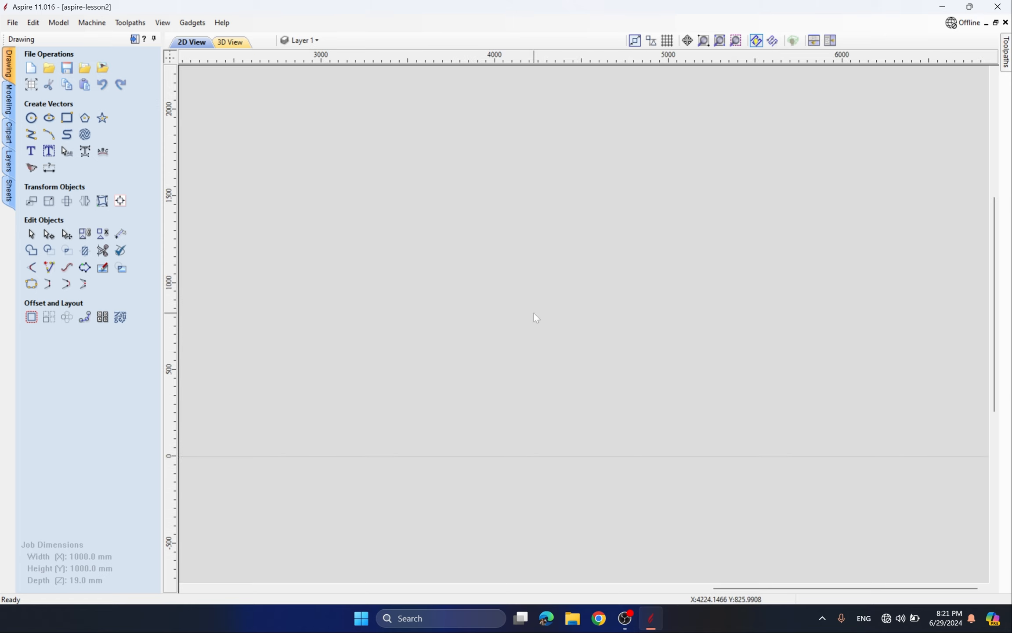
scroll(532, 311, "up", 7)
scroll(532, 312, "down", 7)
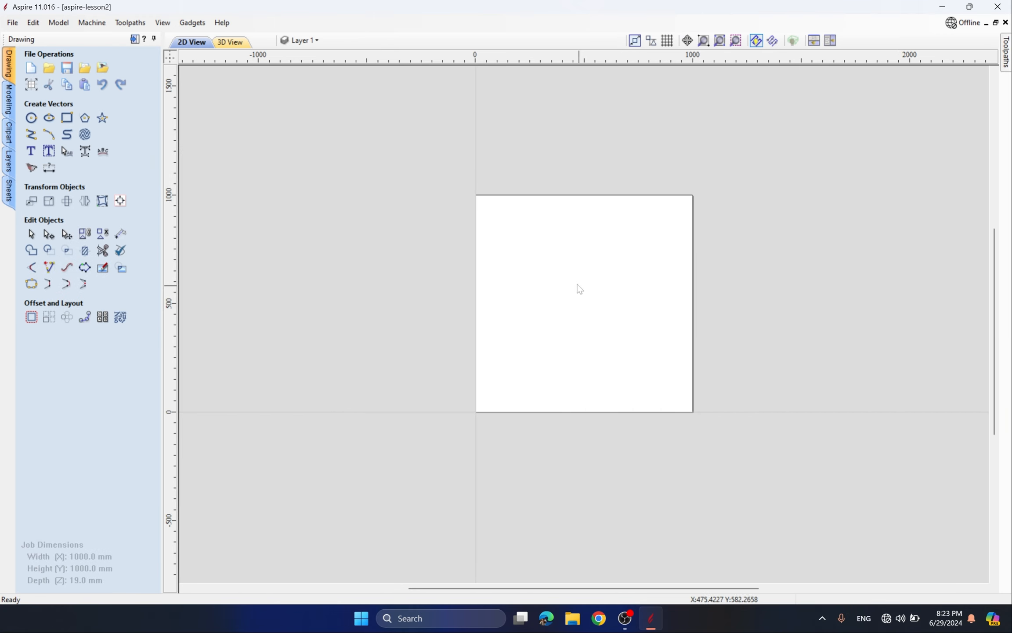
- Draw 350 mm circles at upper left and lower right, then a rectangle overlapping them
left_click_drag(576, 269, 670, 328)
left_click(32, 117)
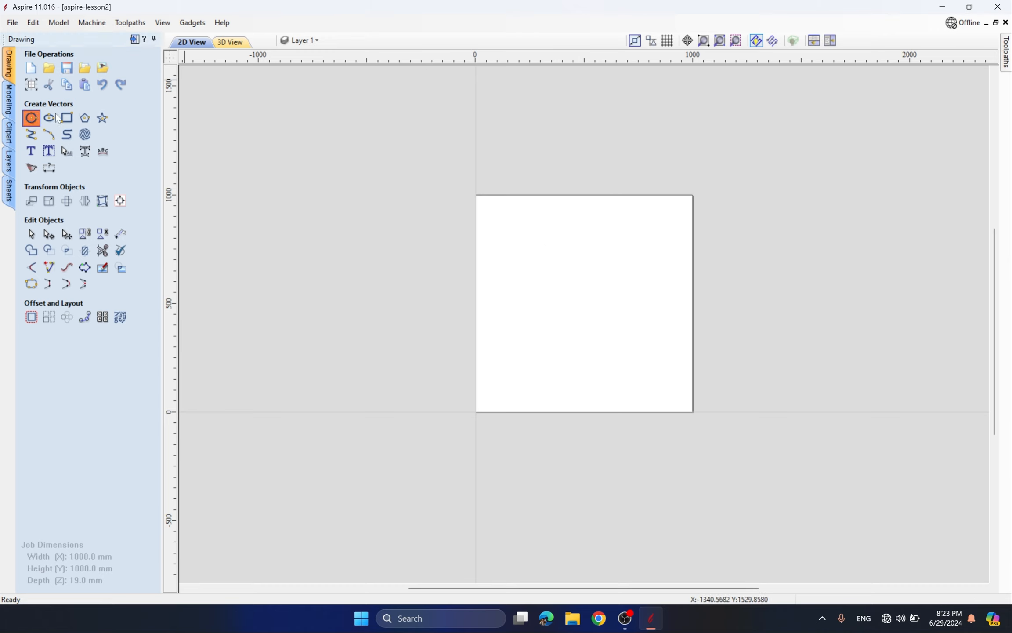
left_click_drag(540, 273, 568, 294)
left_click(621, 323)
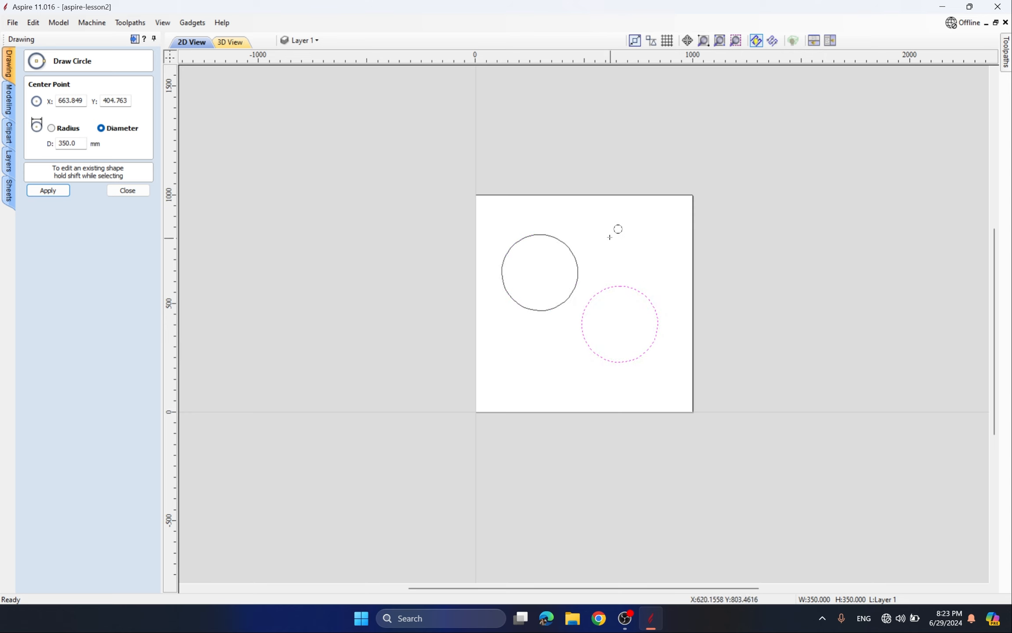
key("Escape")
left_click(66, 117)
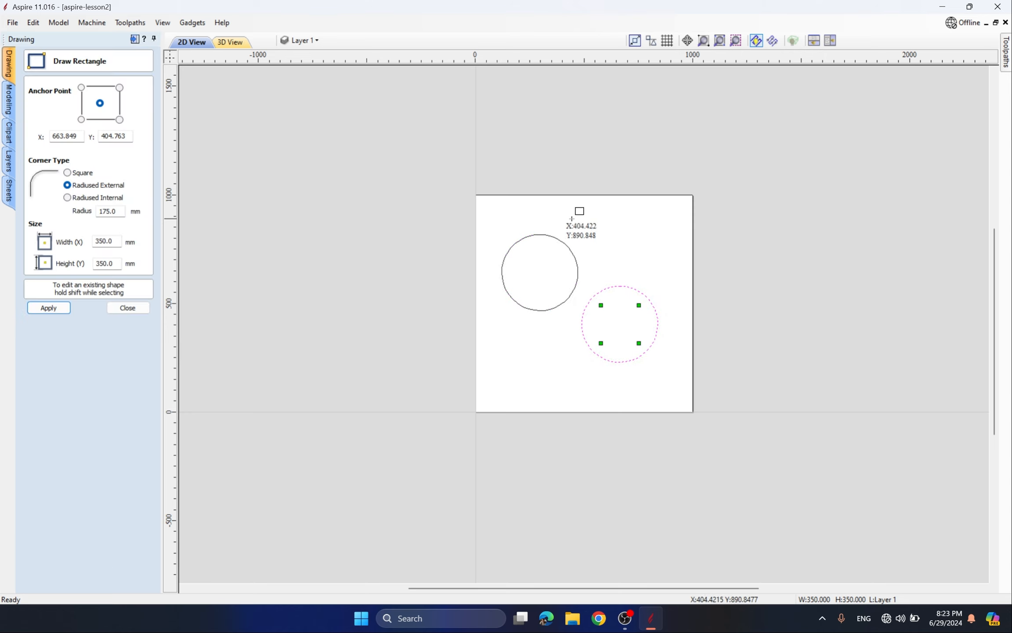
left_click_drag(576, 219, 647, 297)
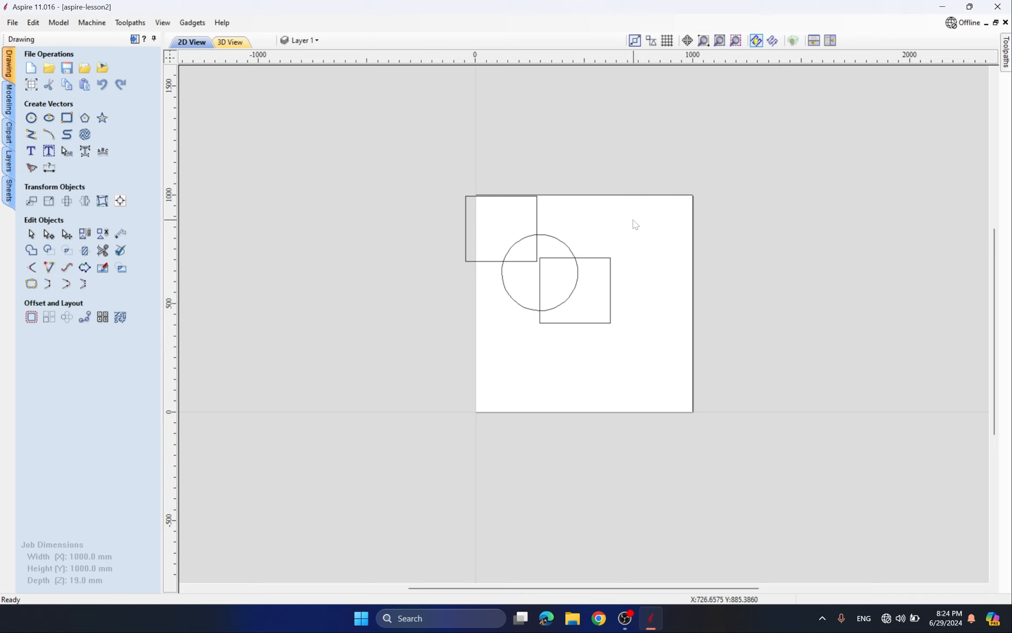
left_click_drag(639, 226, 595, 354)
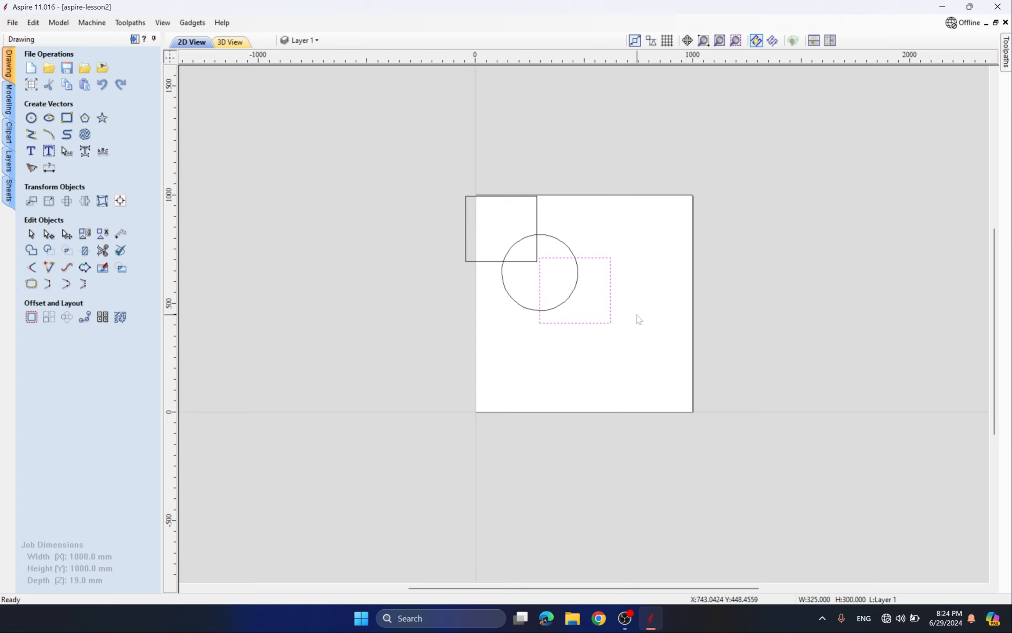
left_click(594, 242)
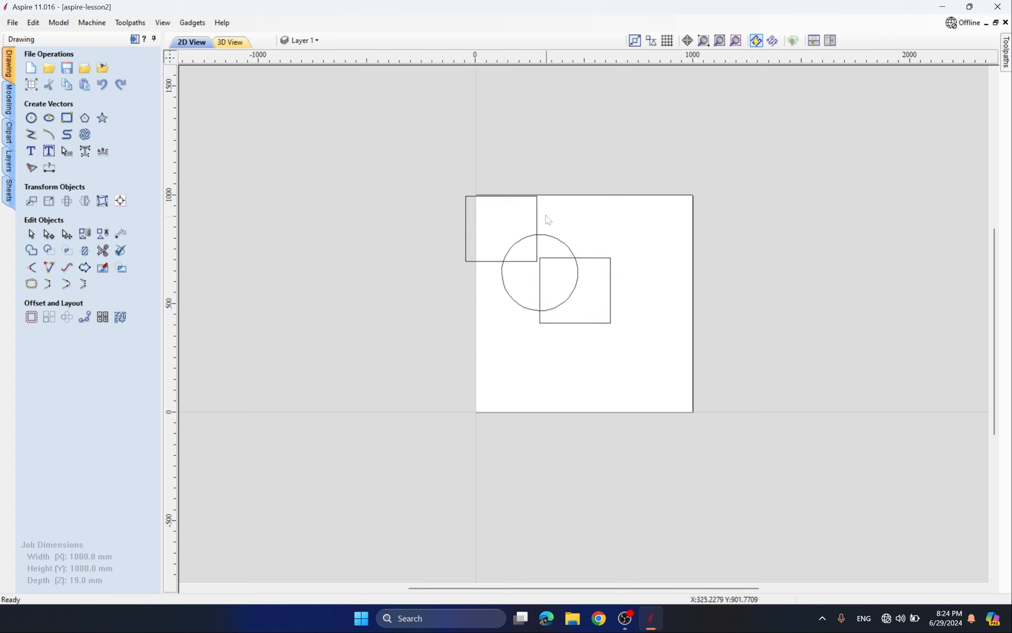
left_click(537, 205)
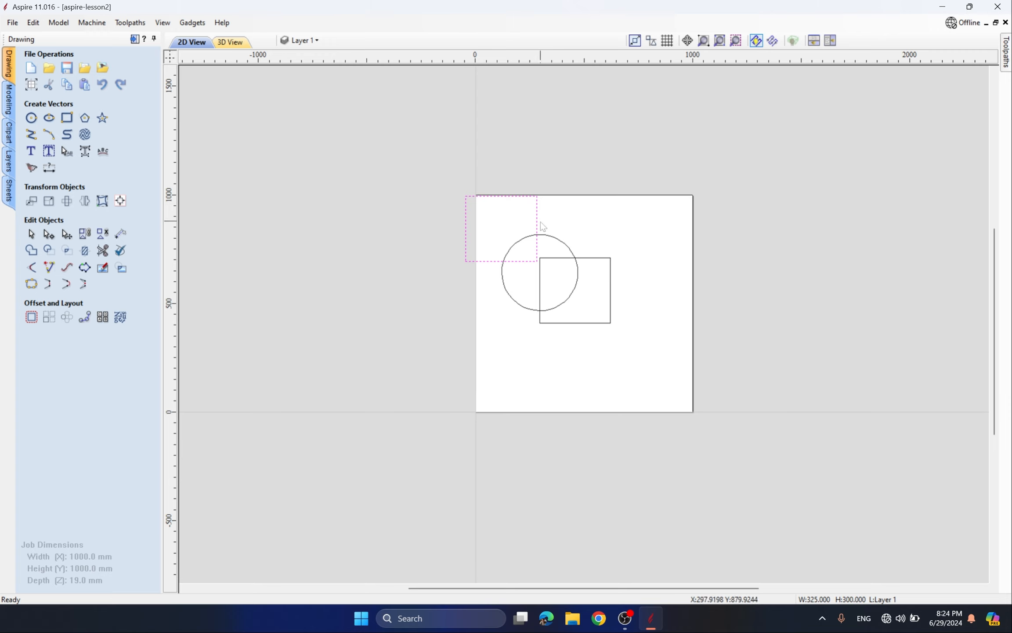
scroll(594, 256, "up", 2)
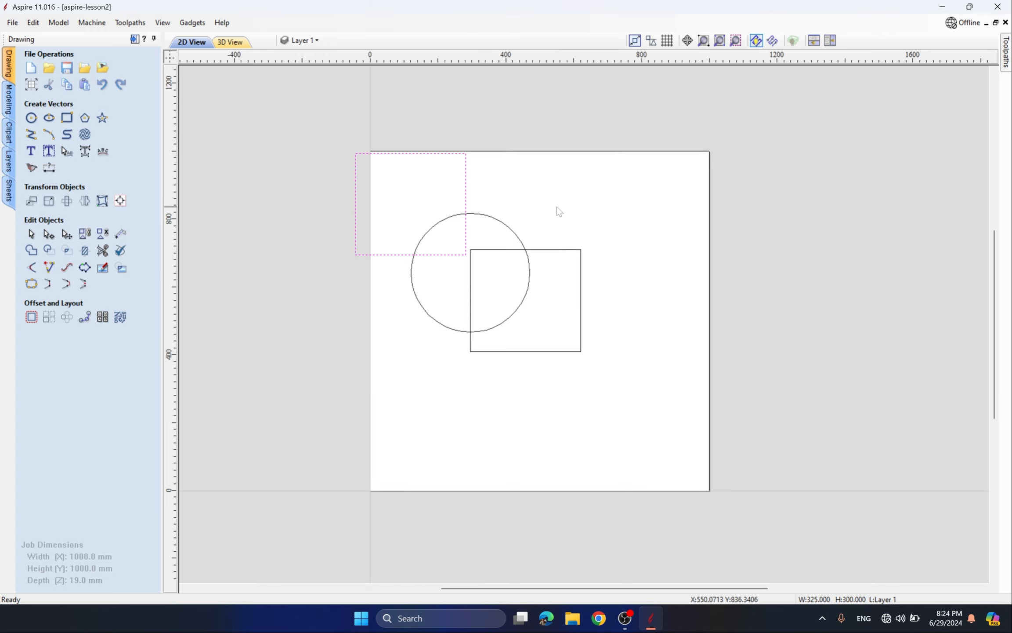
scroll(490, 202, "up", 3)
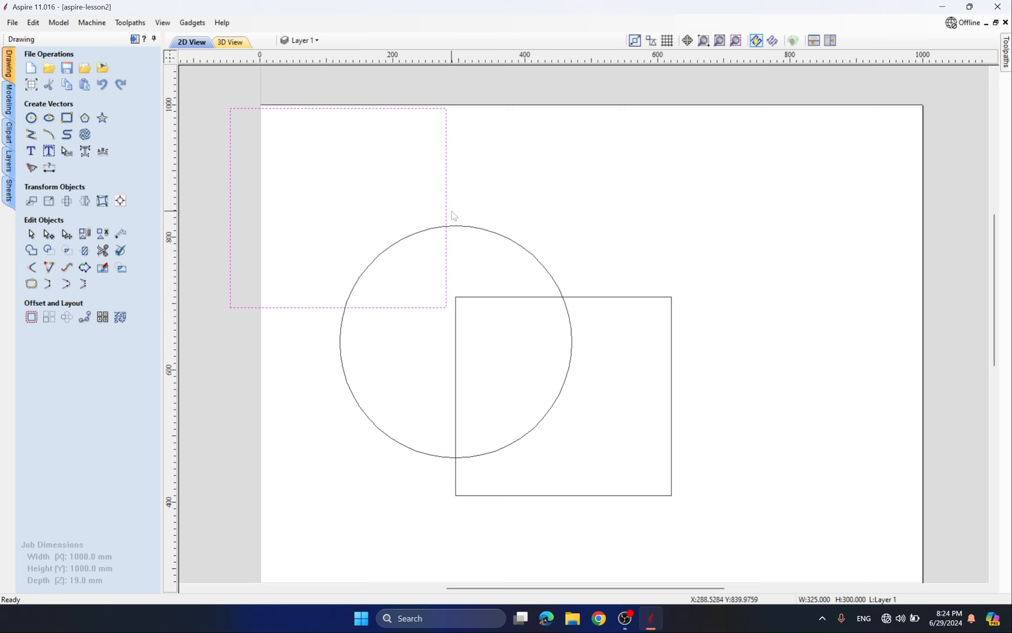
scroll(456, 210, "down", 3)
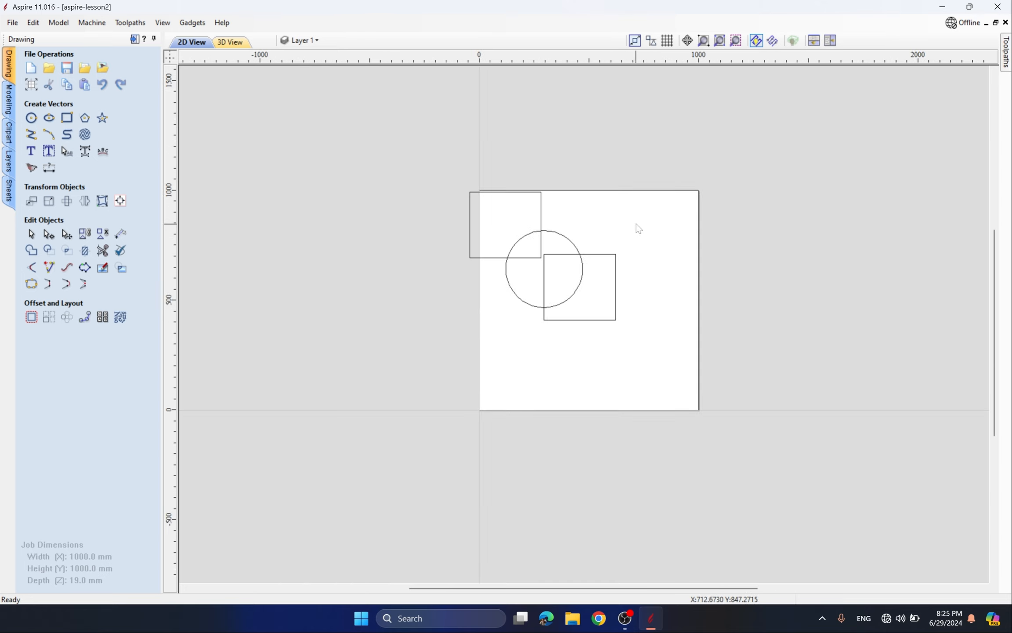
left_click_drag(623, 214, 598, 356)
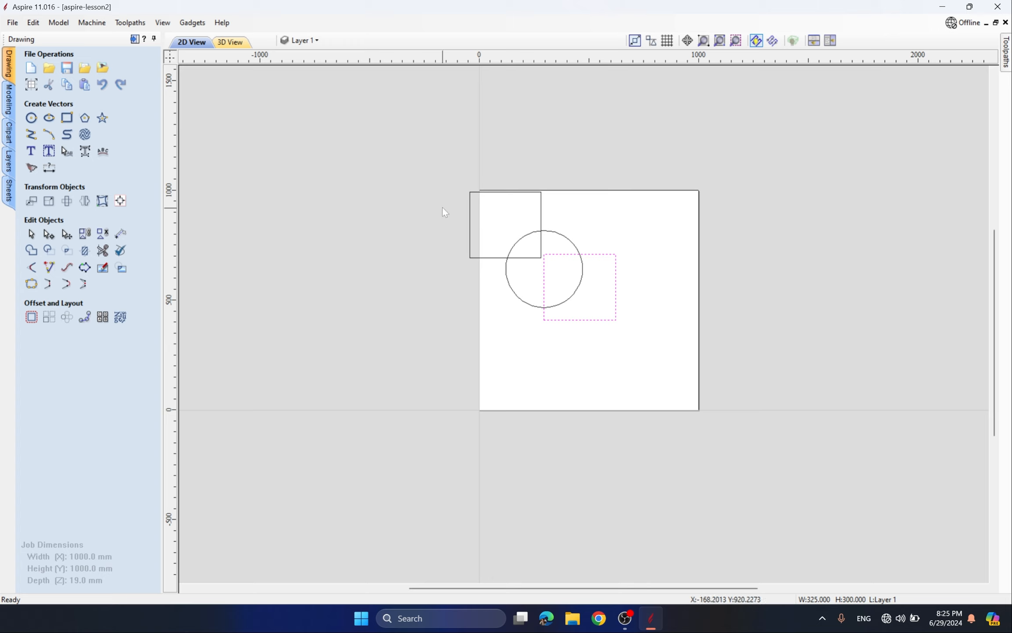
left_click_drag(430, 180, 453, 227)
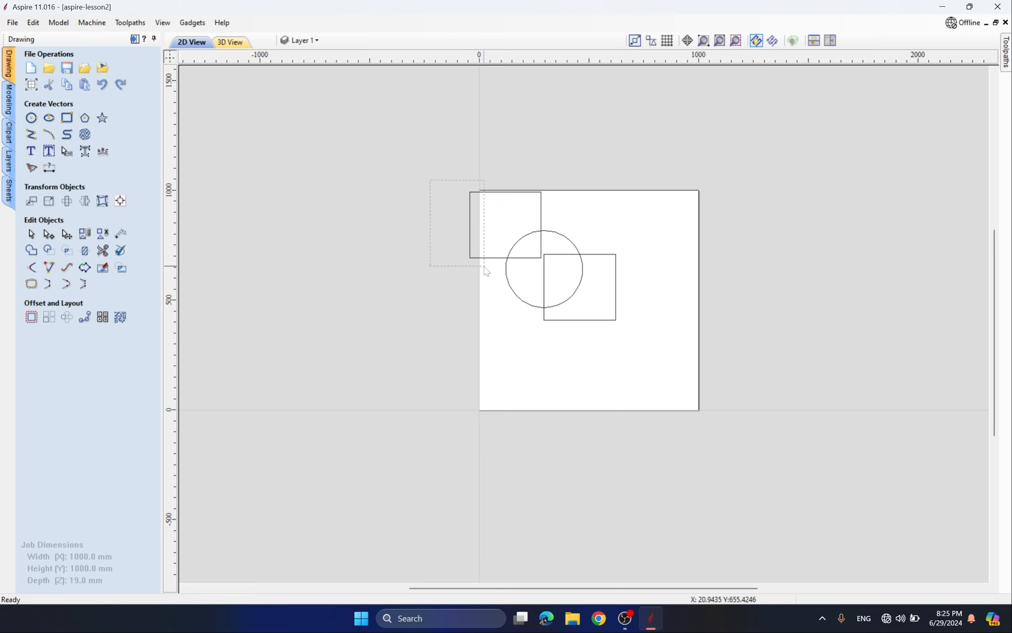
left_click_drag(485, 266, 491, 276)
left_click_drag(440, 179, 524, 238)
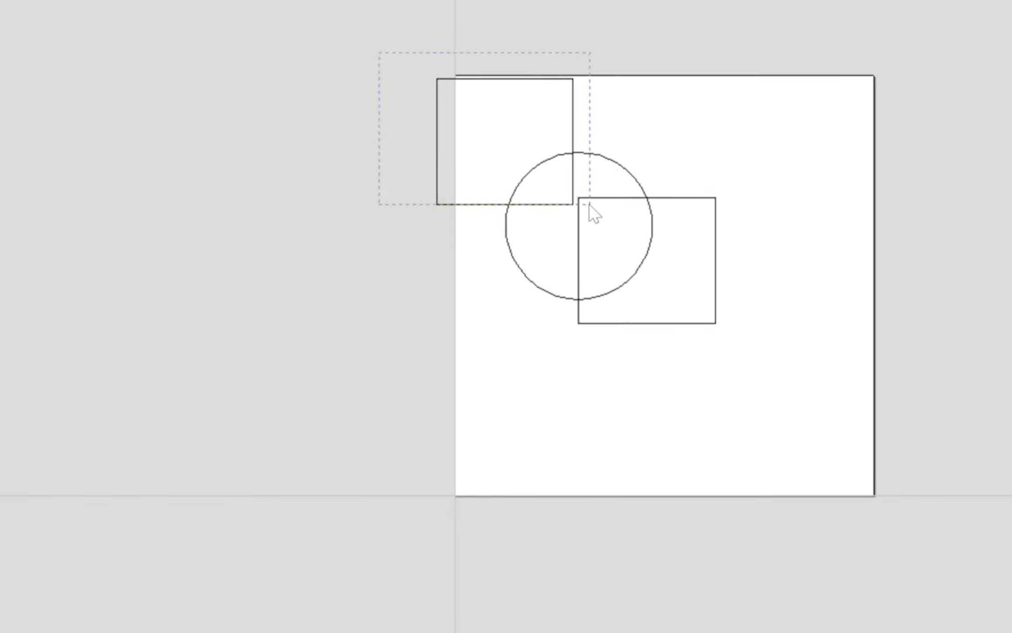
left_click_drag(589, 203, 600, 223)
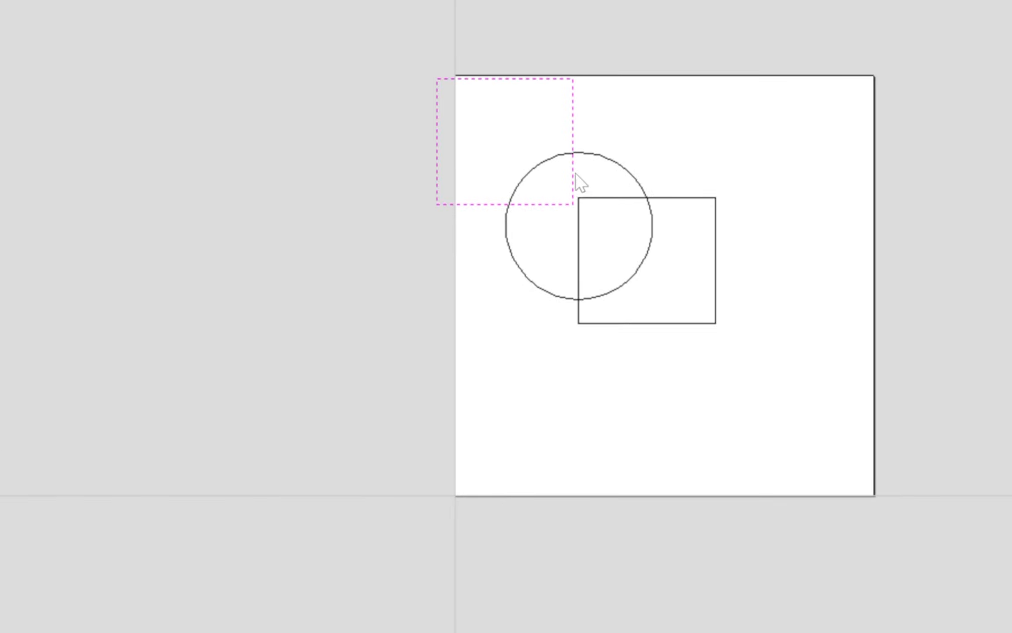
left_click_drag(784, 163, 790, 203)
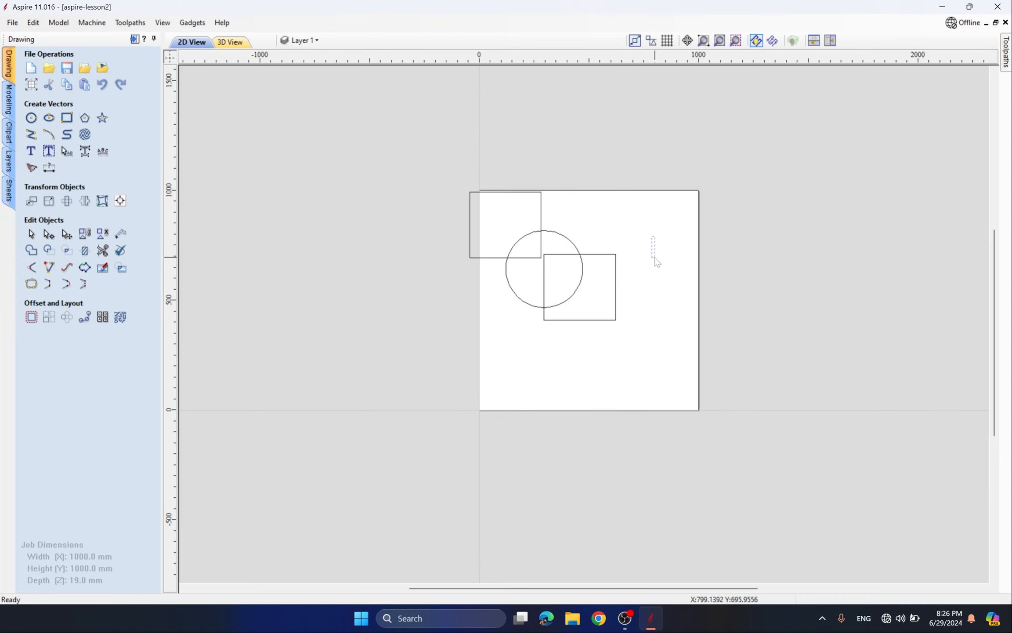
left_click_drag(654, 257, 611, 285)
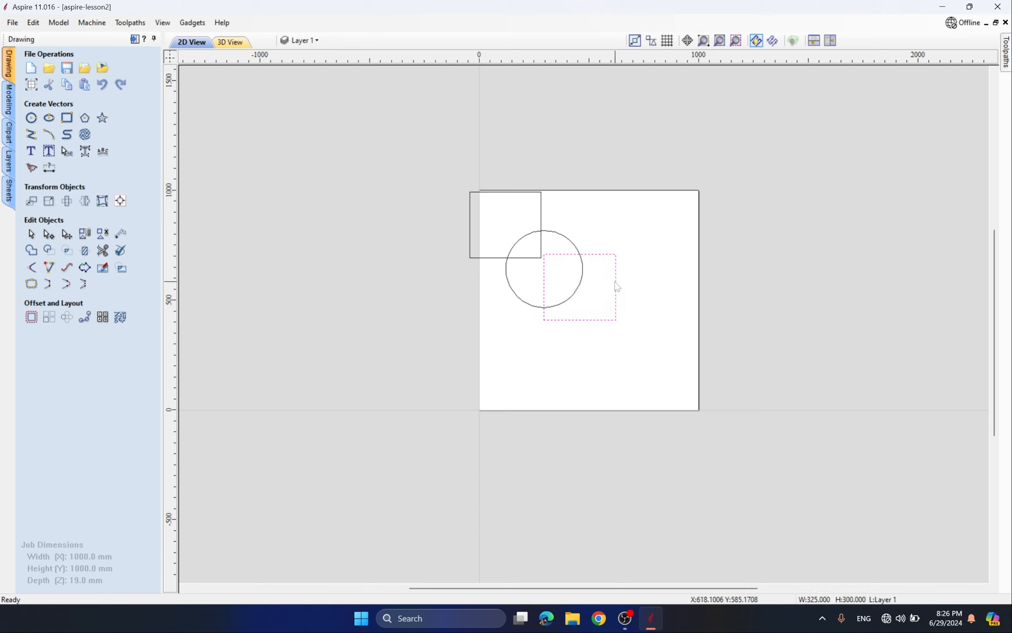
left_click(616, 218)
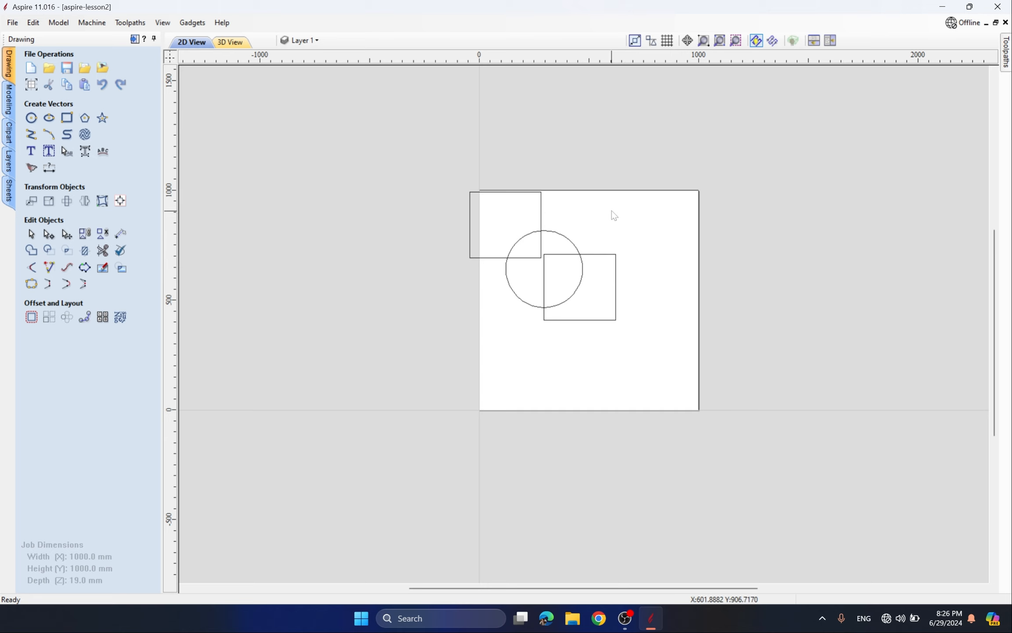
- Switch on geometry snapping and select the lower-right square
right_click(611, 210)
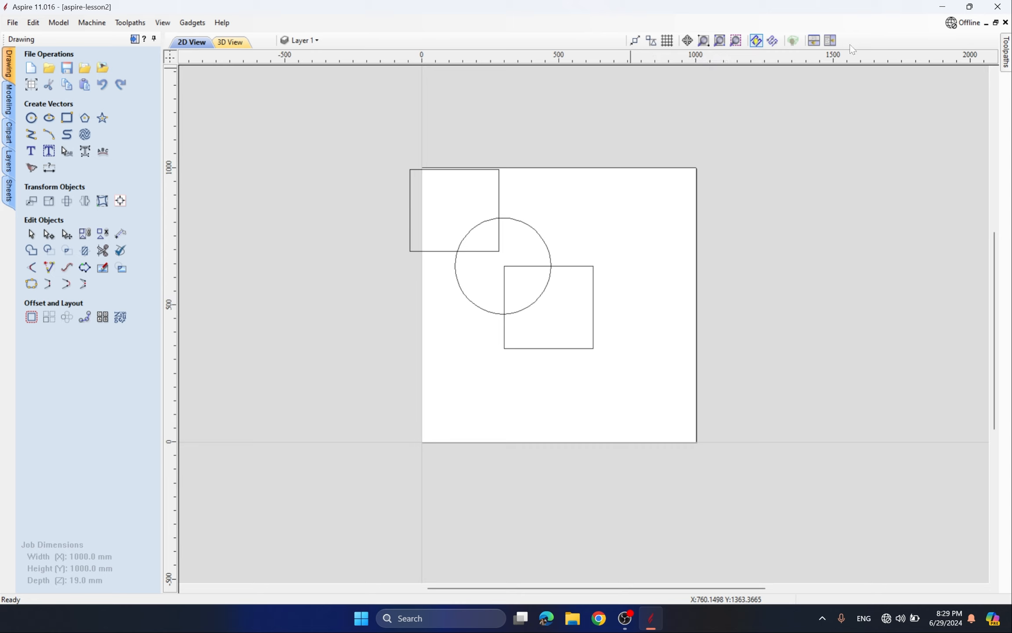
left_click(635, 40)
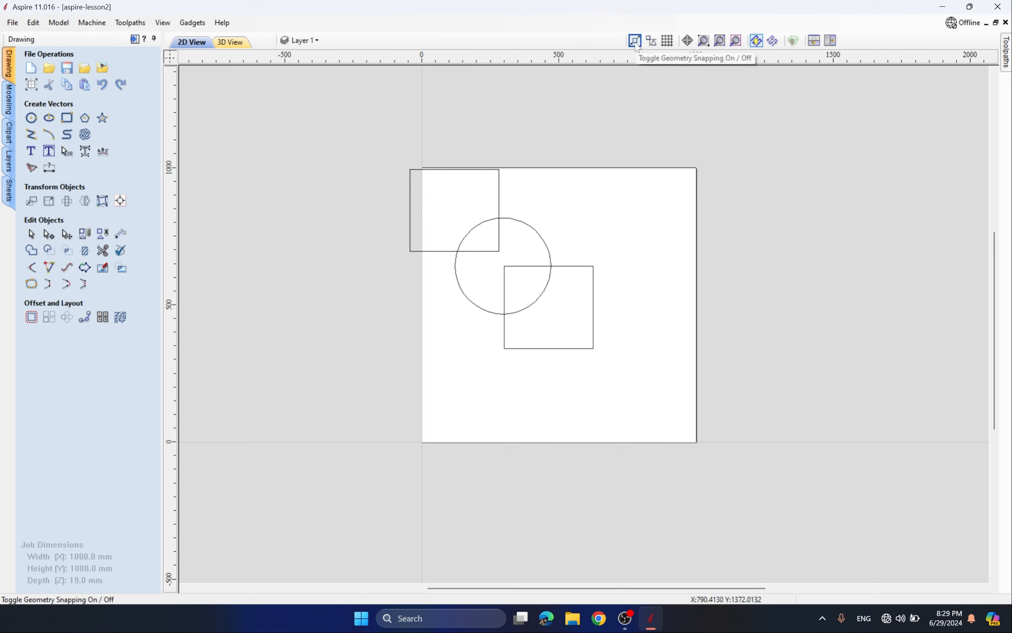
left_click(635, 43)
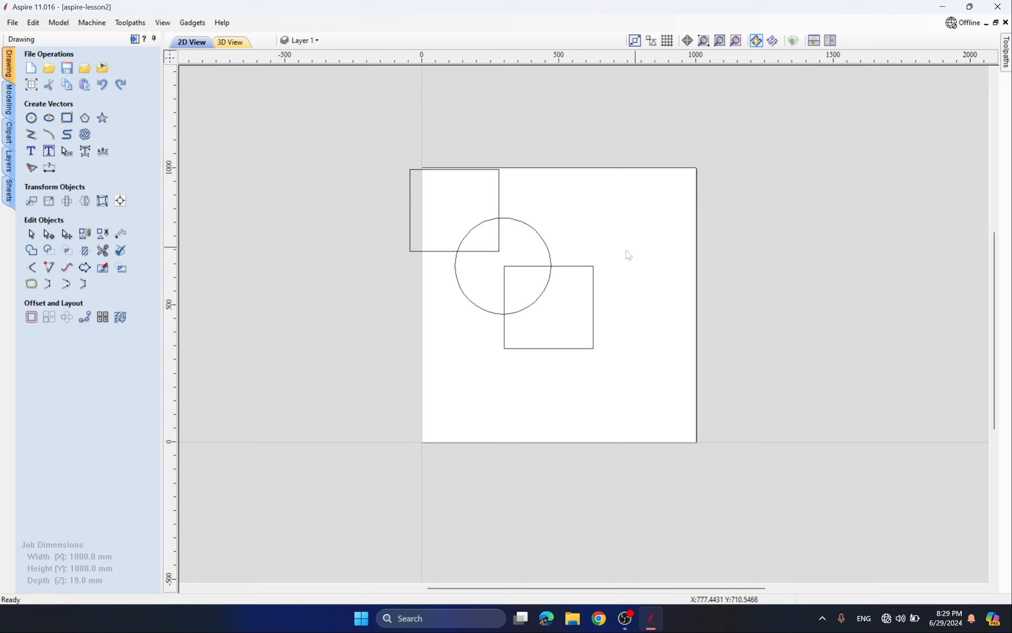
left_click(531, 273)
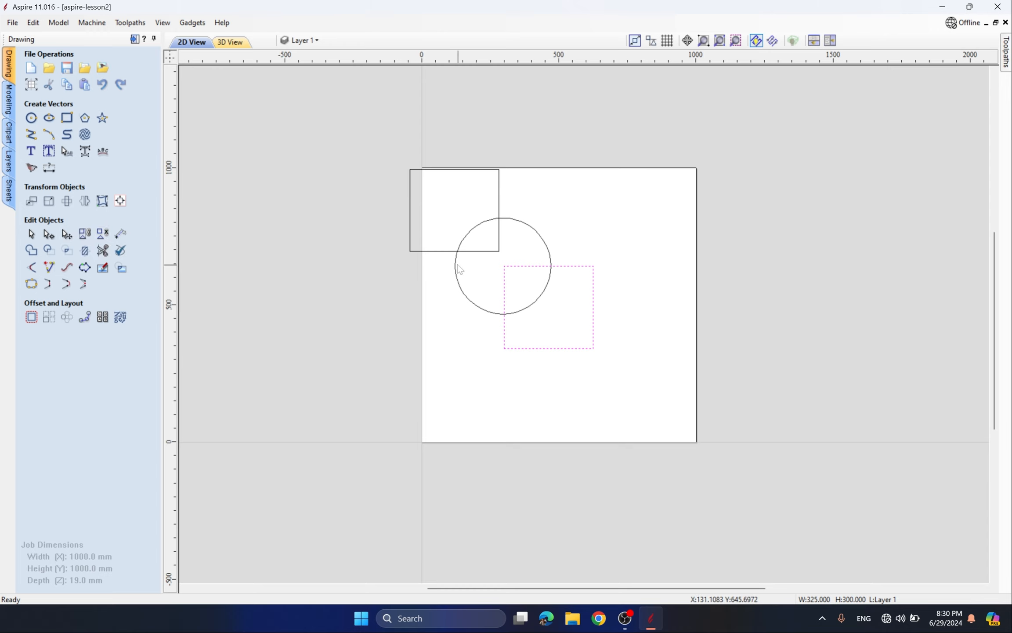
- Open Set Size for the lower square and drag it so its corner snaps onto the other square
key("s")
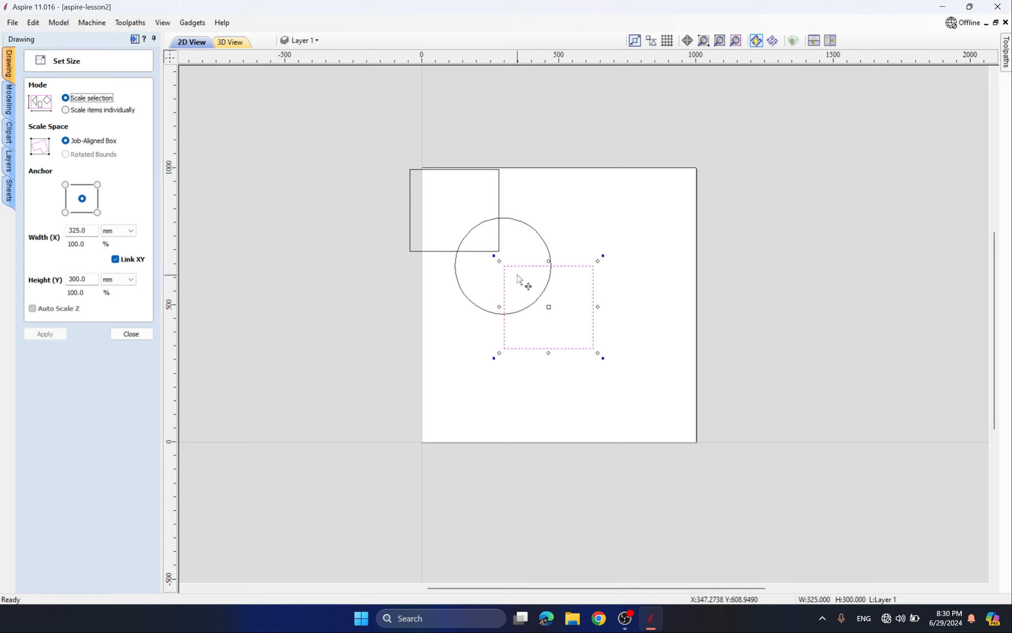
left_click_drag(504, 267, 504, 252)
scroll(505, 252, "up", 10)
scroll(478, 254, "up", 2)
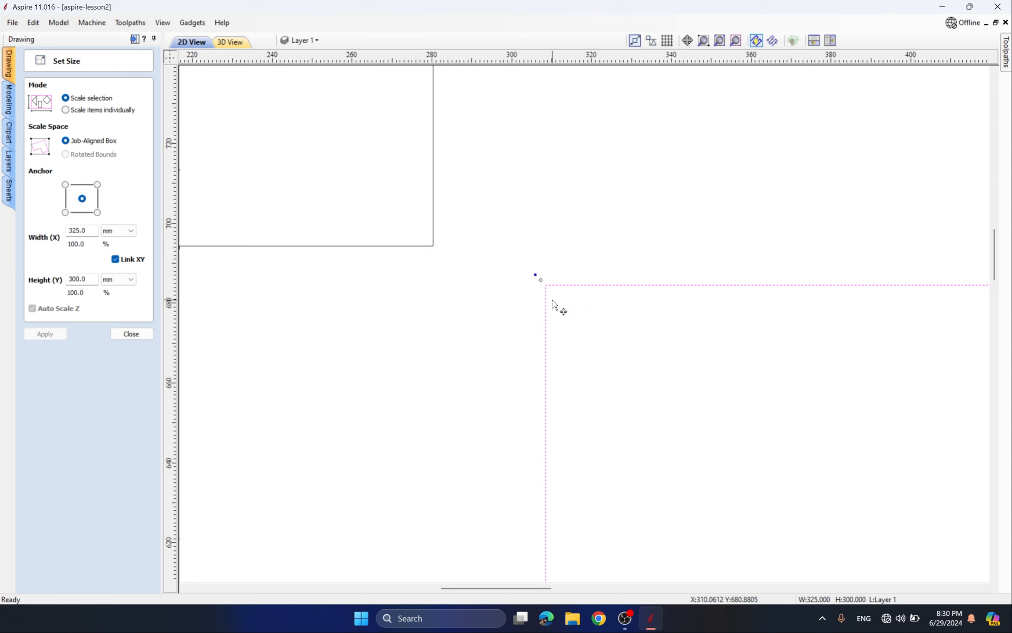
left_click_drag(545, 284, 438, 246)
scroll(431, 254, "up", 2)
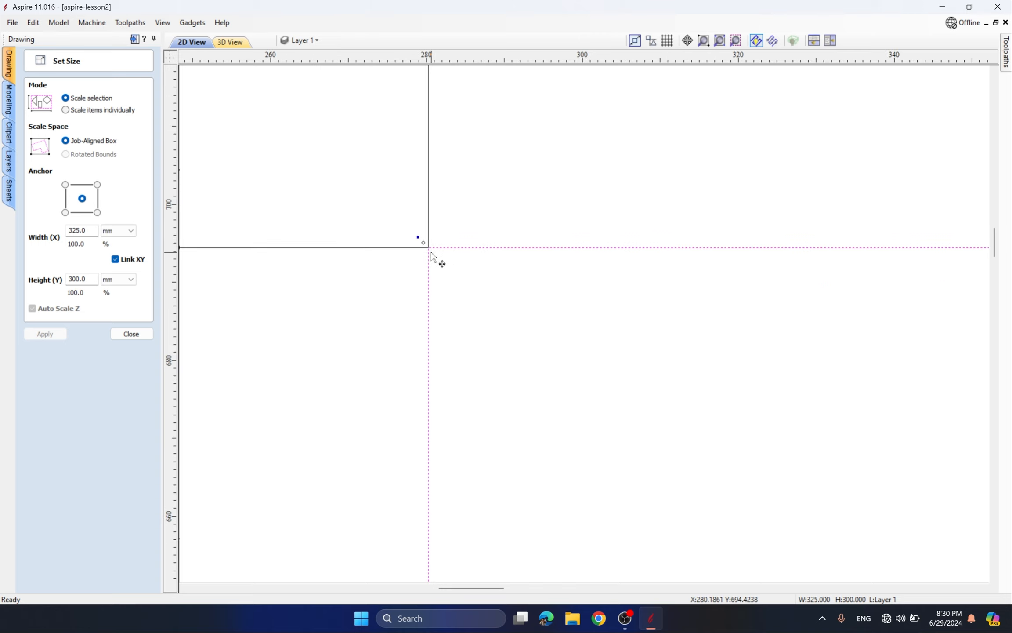
scroll(437, 264, "down", 5)
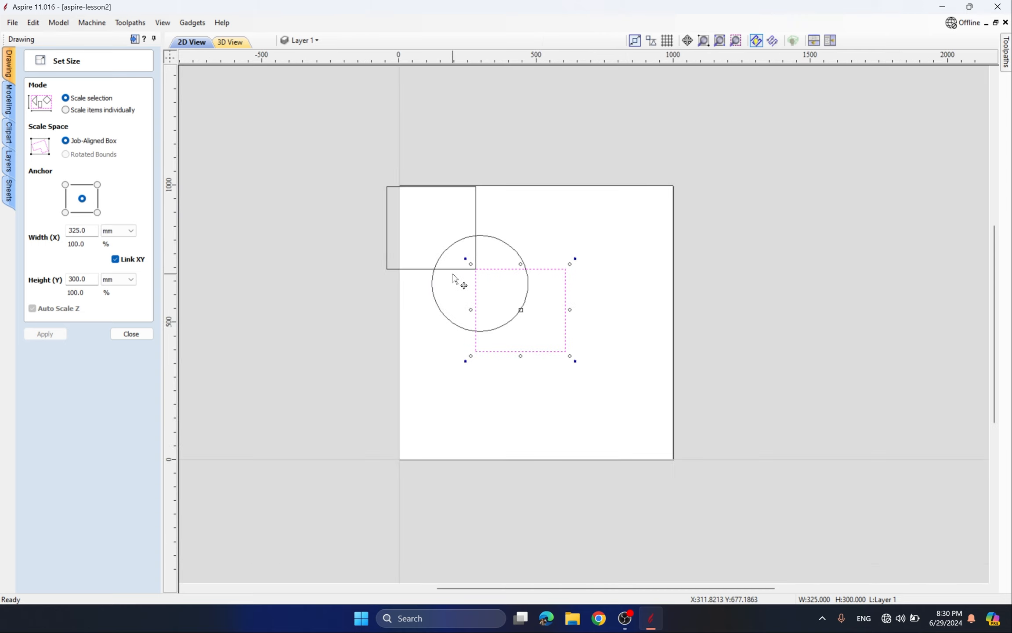
left_click(559, 212)
scroll(519, 262, "up", 1)
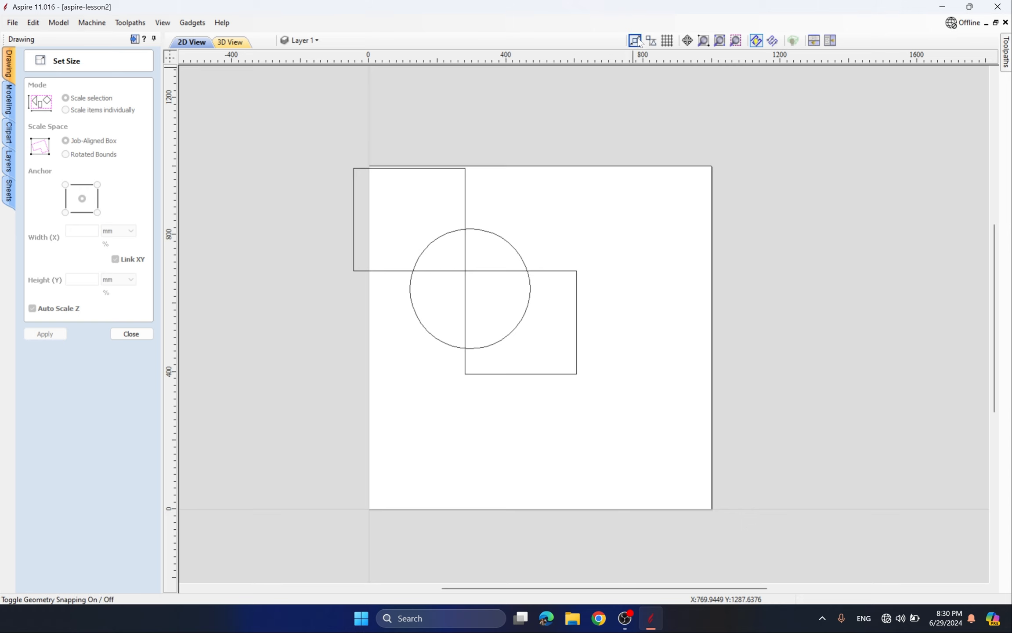
- Re-snap the lower square's top-left corner to the other square's corner, then zoom to the job
left_click(490, 271)
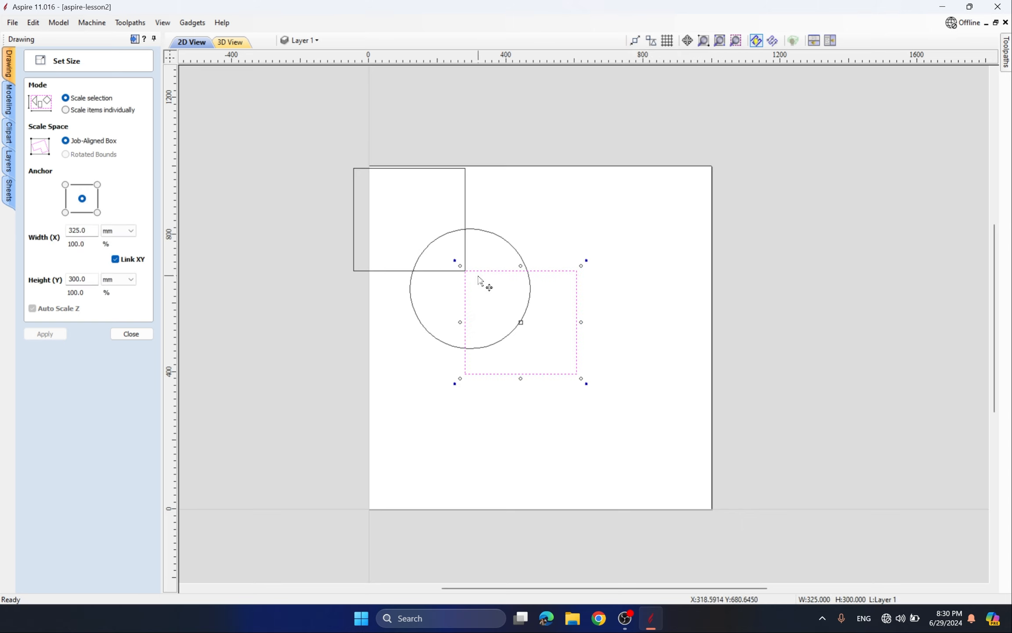
left_click_drag(478, 272, 448, 260)
scroll(485, 290, "up", 3)
left_click_drag(445, 253, 430, 223)
scroll(447, 256, "up", 4)
scroll(448, 257, "up", 4)
scroll(445, 237, "up", 8)
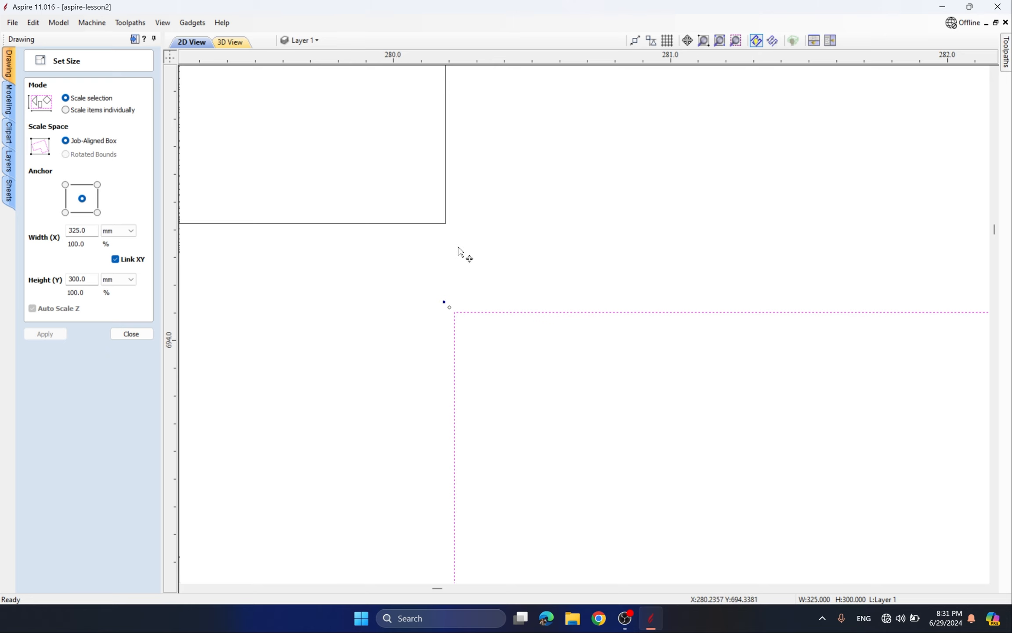
scroll(453, 254, "down", 4)
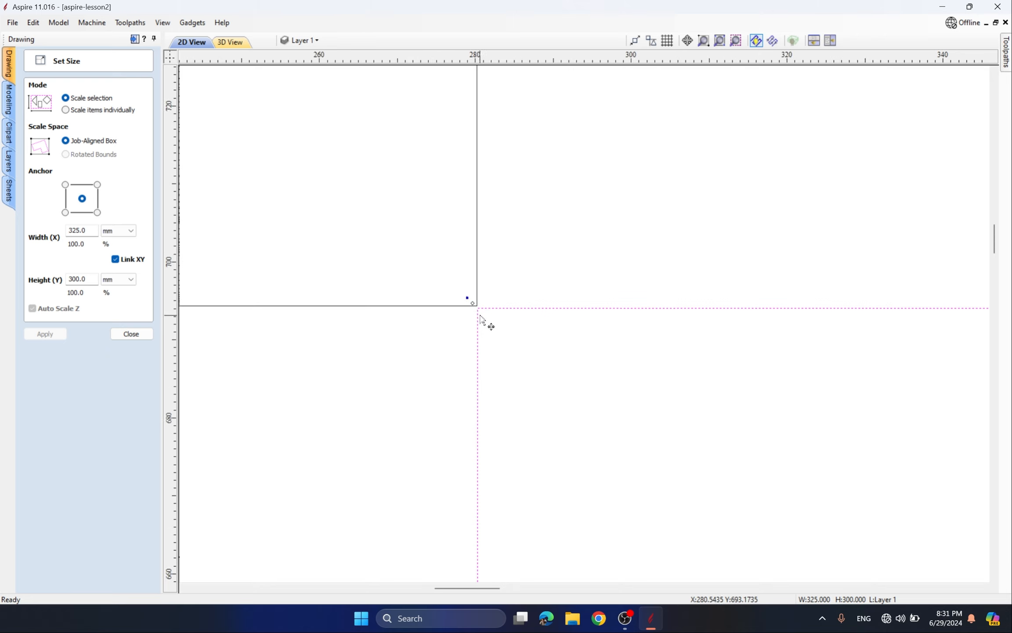
scroll(500, 299, "down", 5)
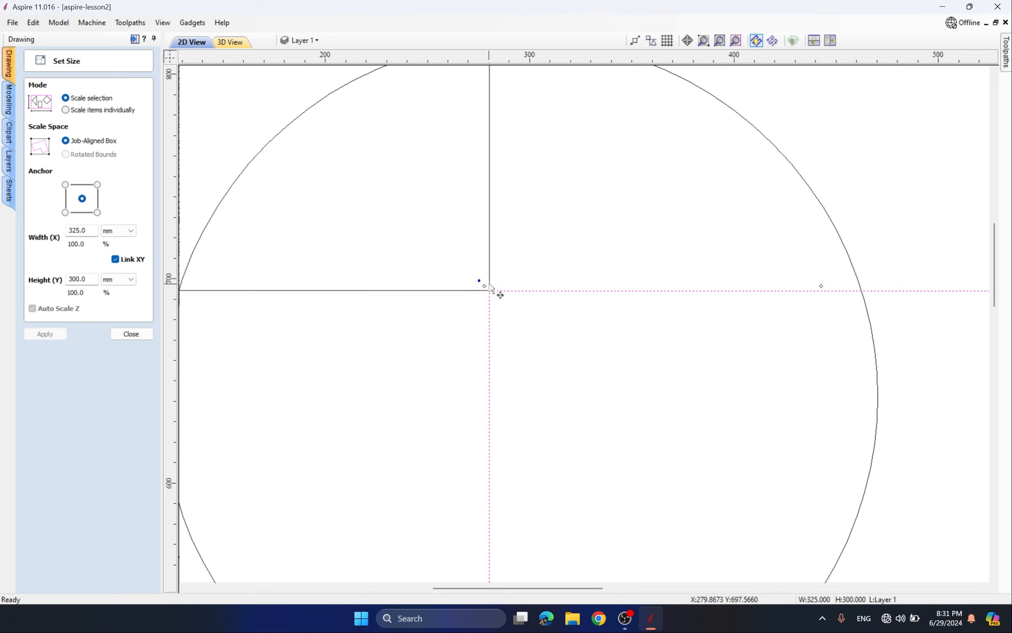
scroll(583, 274, "down", 4)
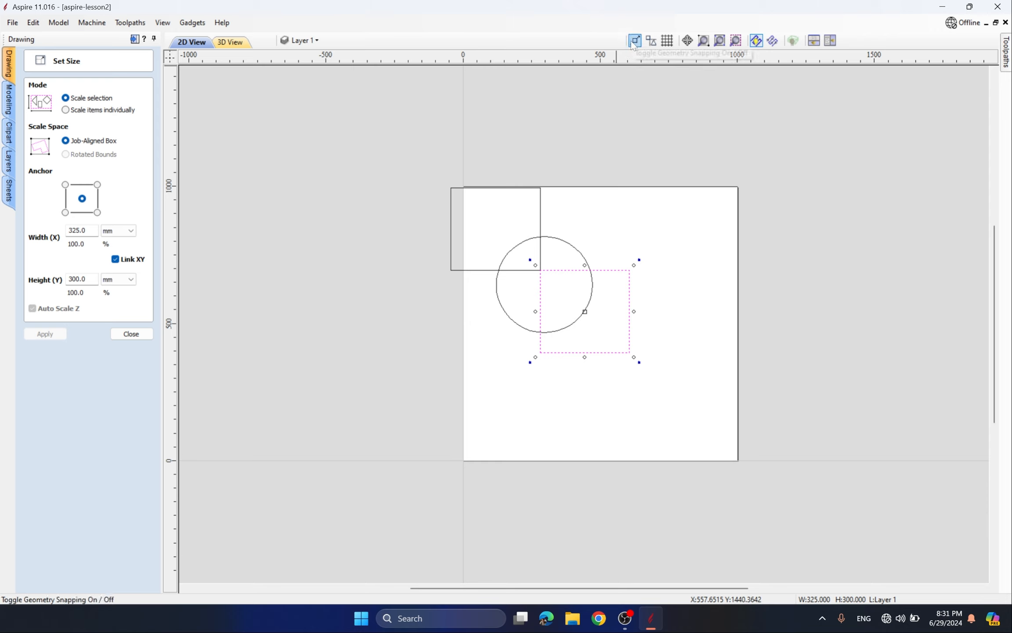
left_click(648, 112)
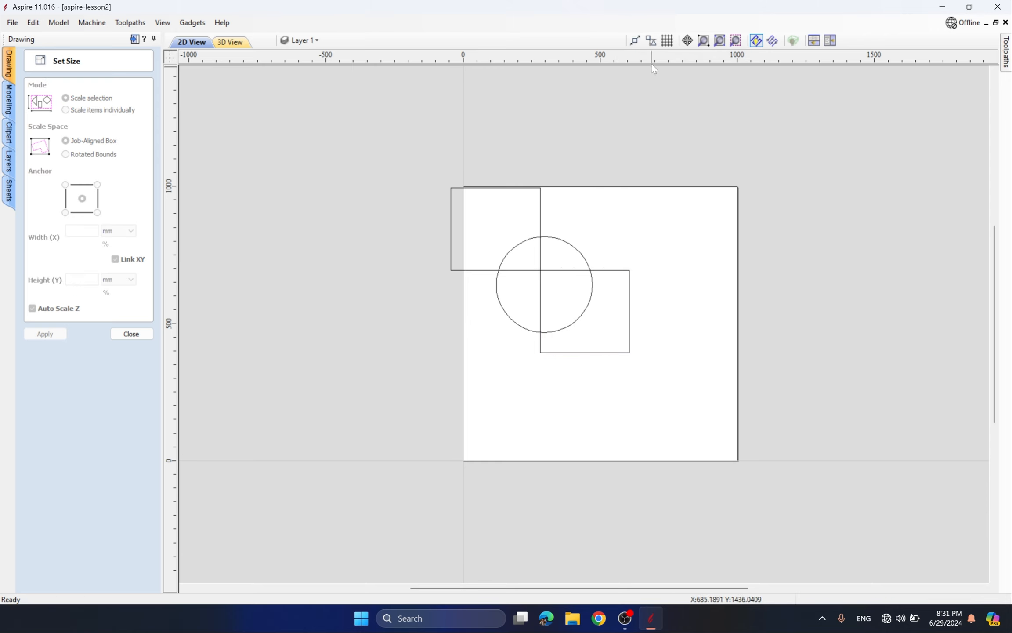
left_click(635, 40)
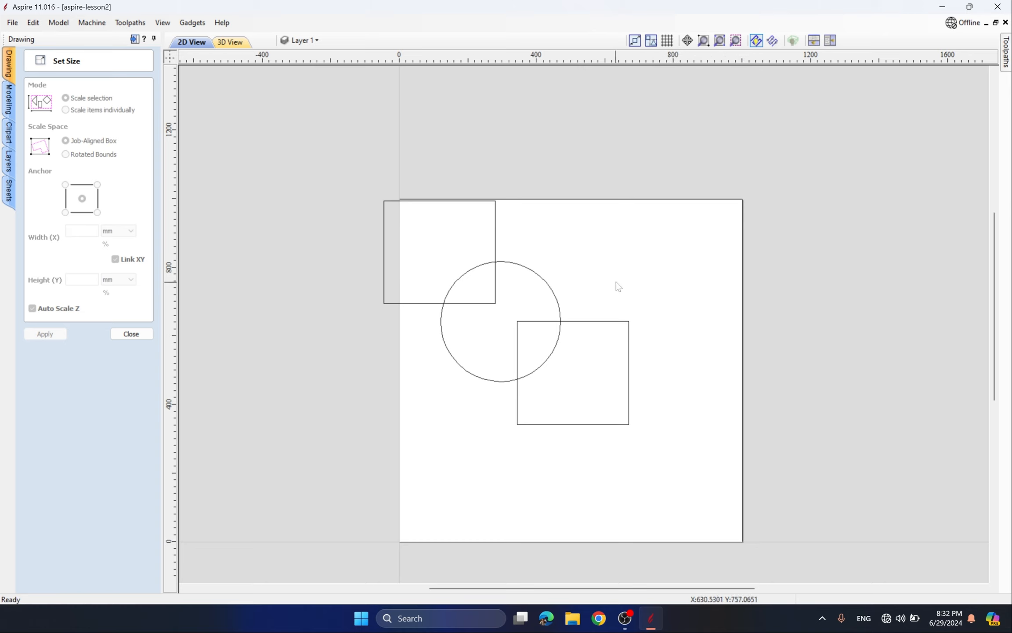
- Drag the lower square upward until its corner lines up with the circle's centre
left_click_drag(532, 311, 520, 357)
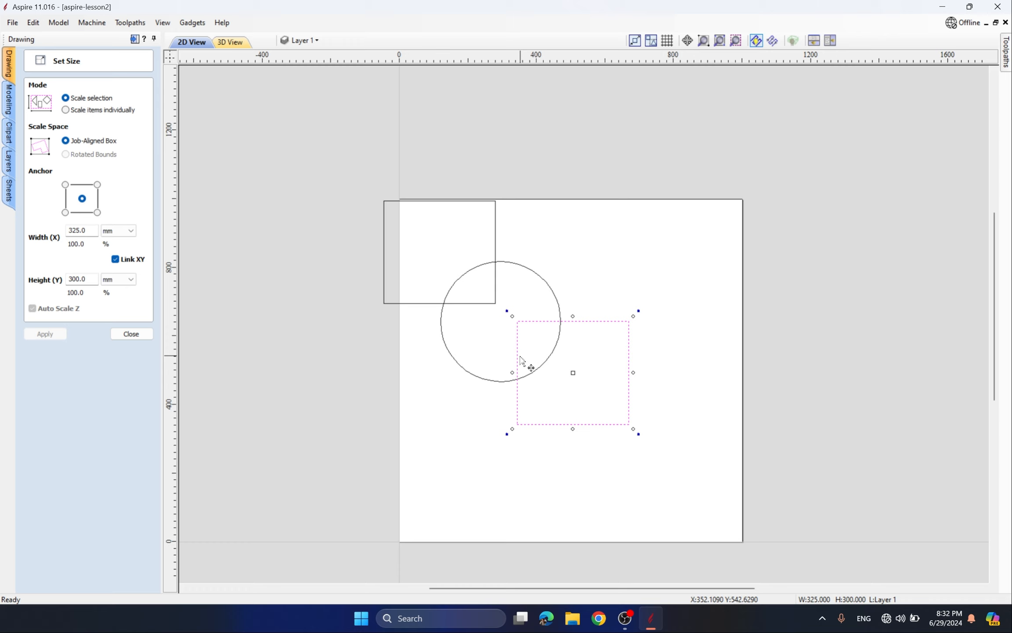
scroll(521, 359, "up", 2)
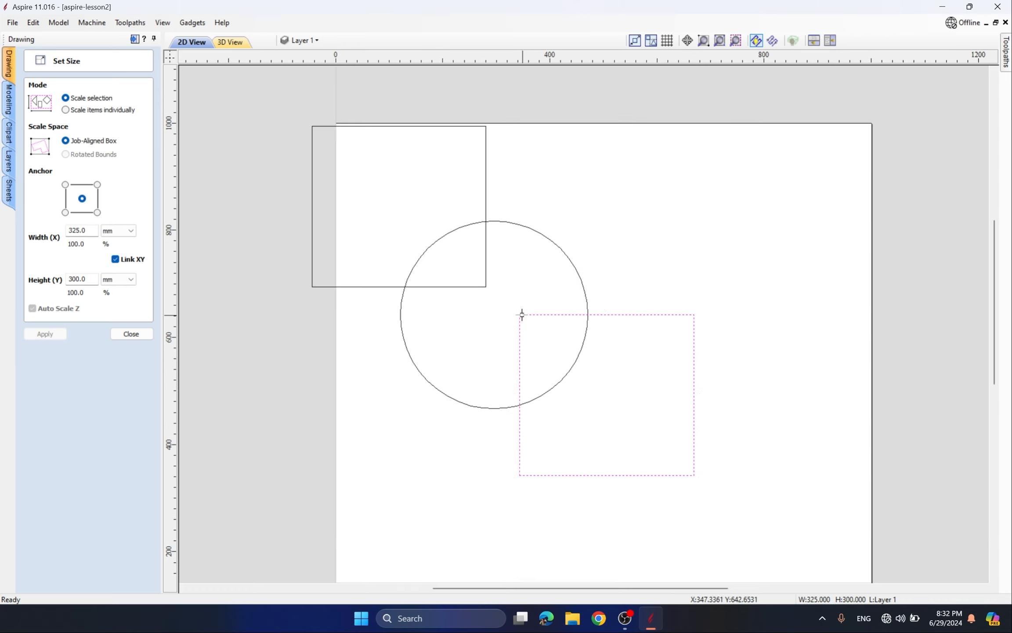
left_click_drag(521, 313, 519, 283)
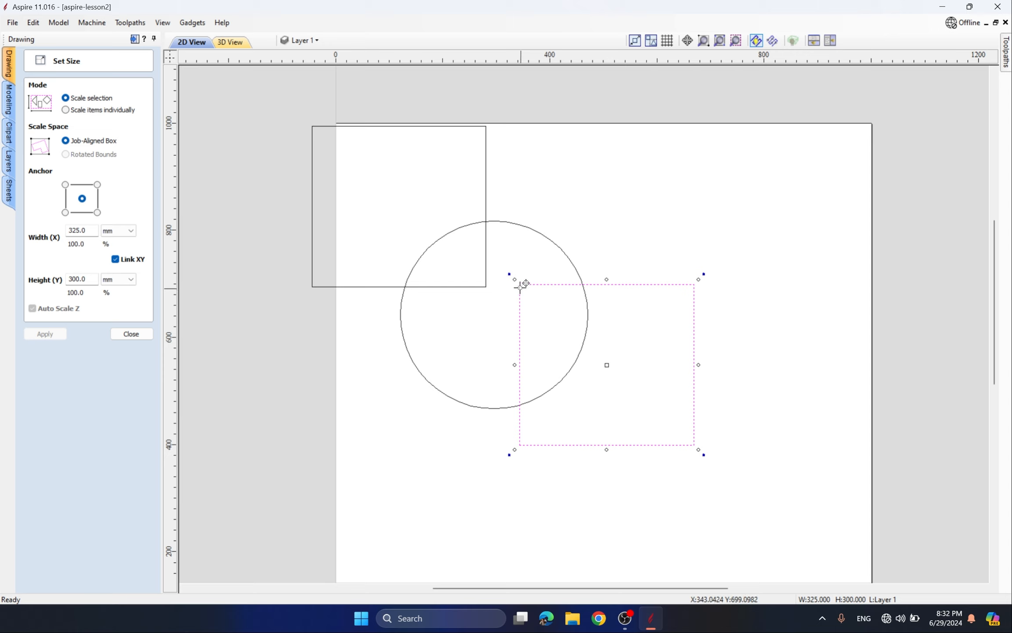
left_click_drag(521, 286, 520, 262)
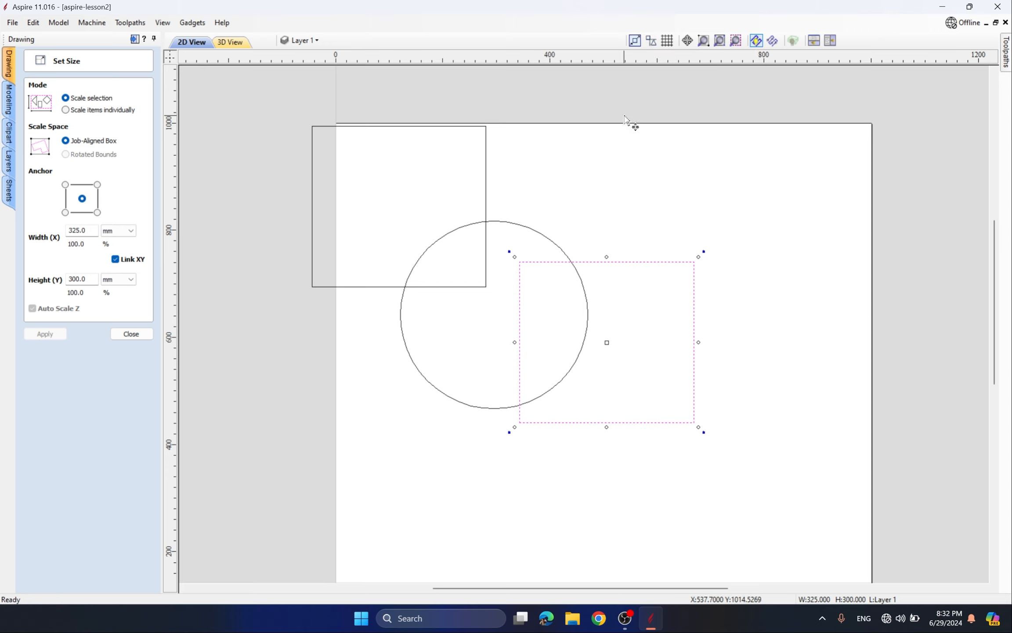
left_click_drag(520, 262, 495, 318)
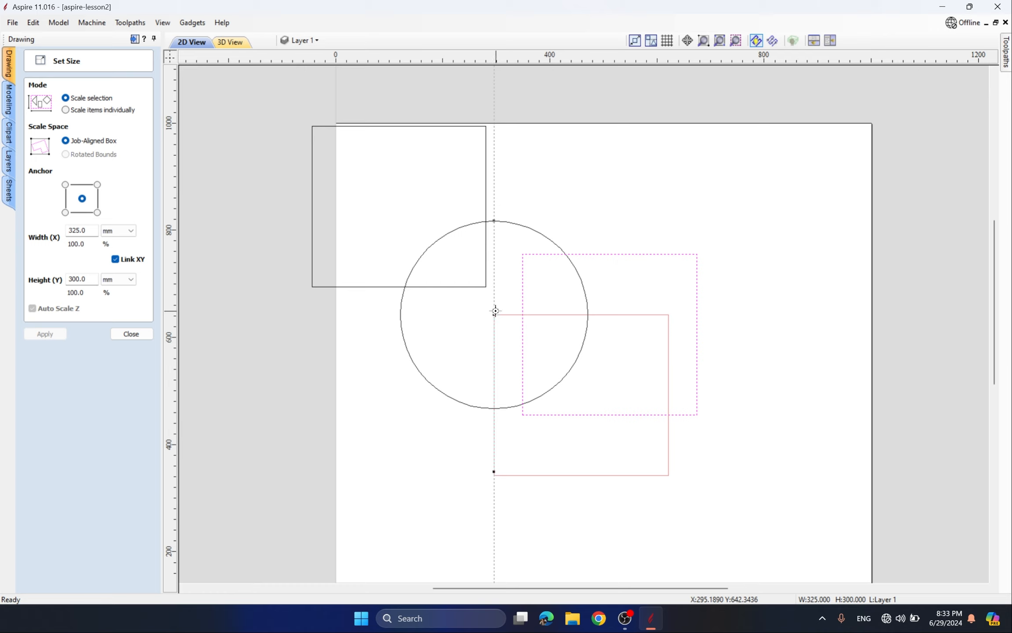
left_click_drag(495, 310, 550, 288)
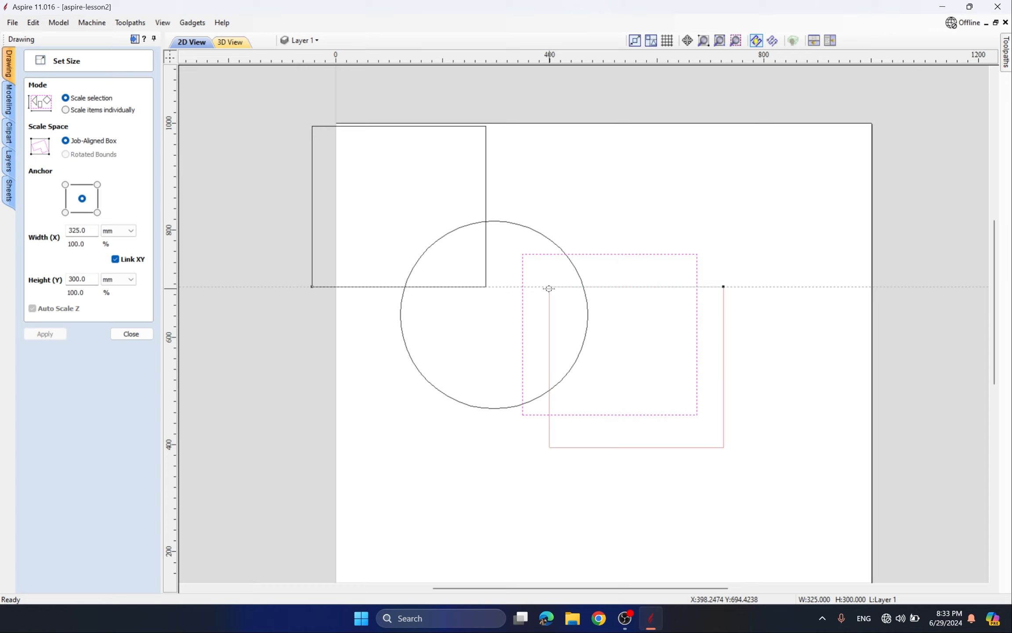
left_click_drag(550, 288, 550, 288)
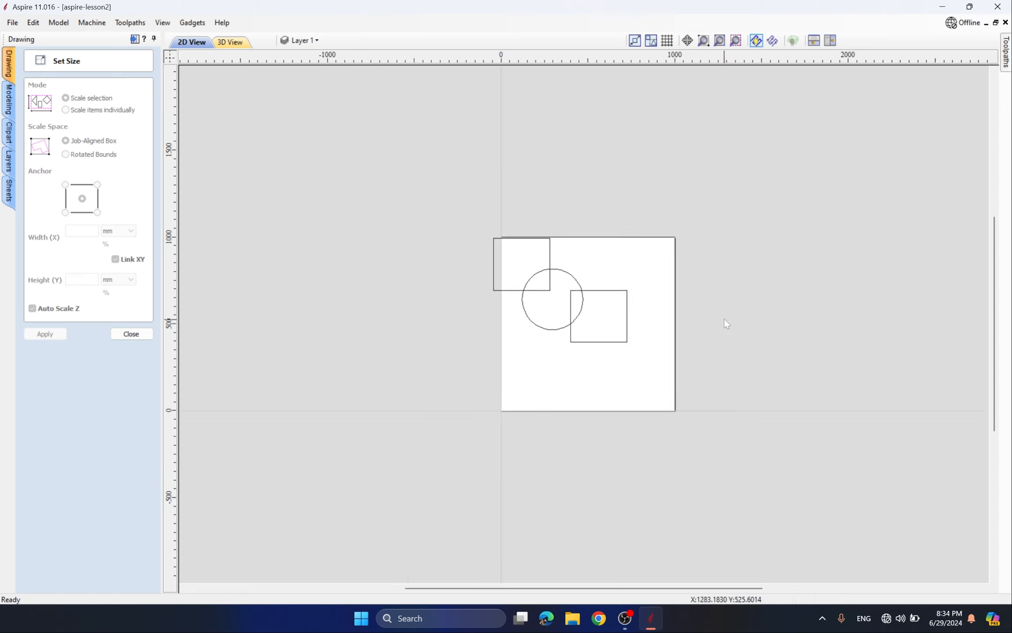
scroll(721, 319, "up", 3)
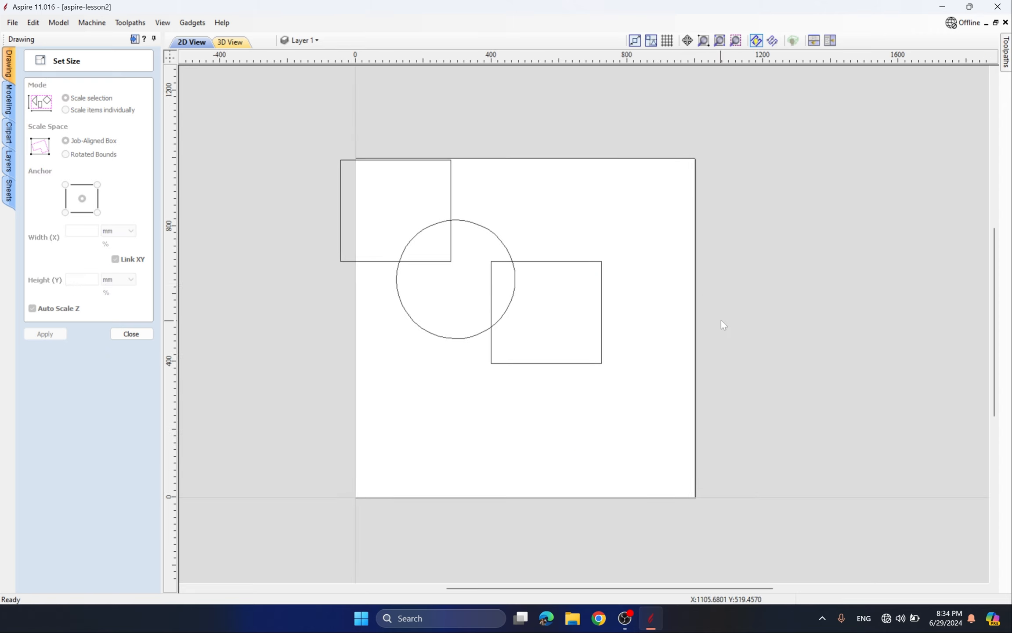
- With grid snapping on, move the 325 × 300 mm square below the circle, clear of it
left_click(668, 41)
scroll(646, 299, "up", 3)
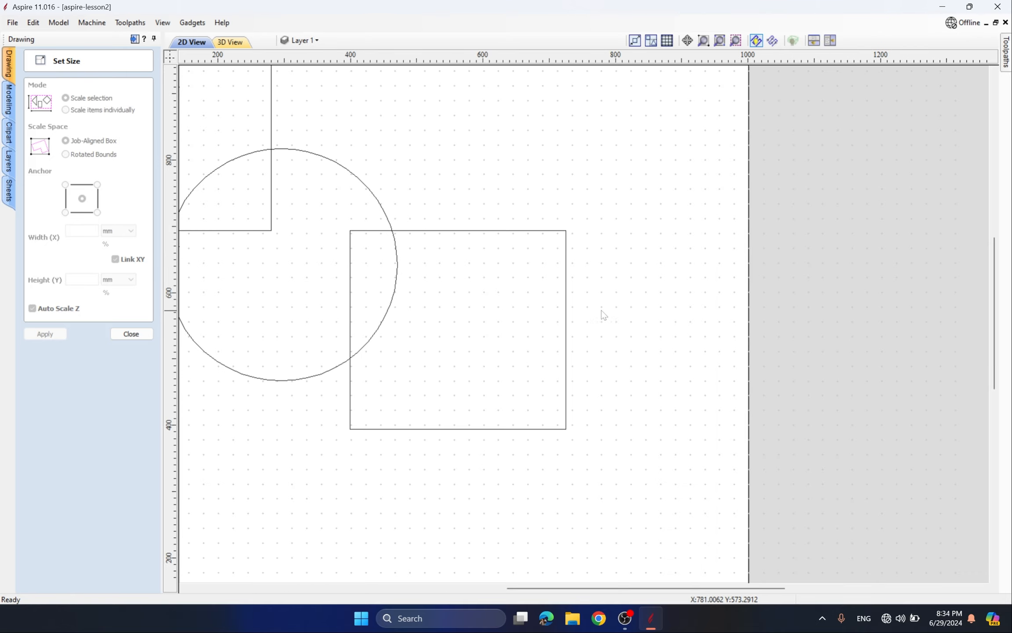
scroll(501, 189, "down", 3)
scroll(429, 214, "up", 4)
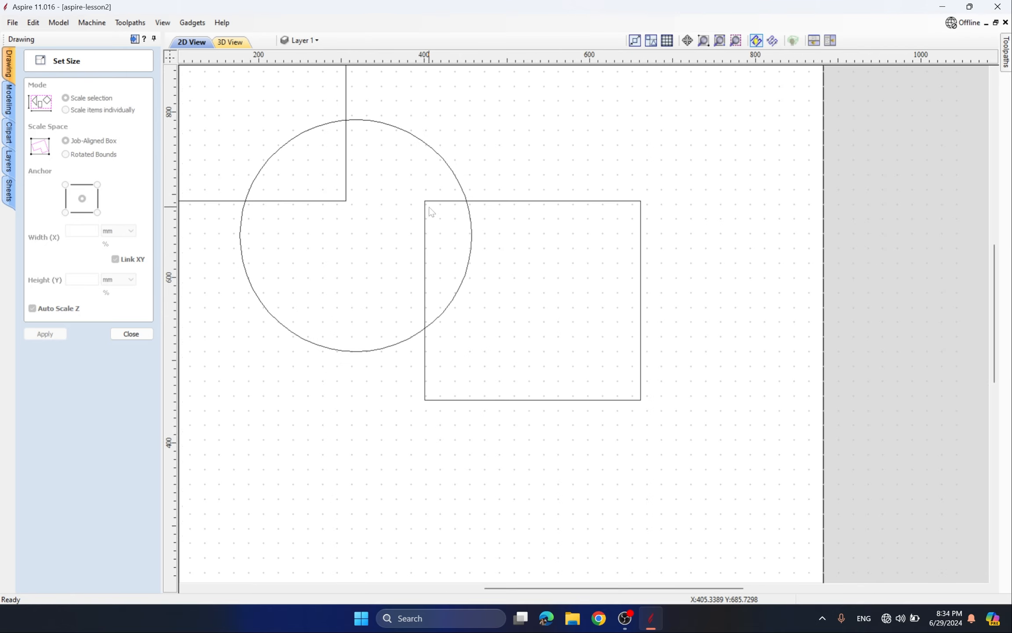
left_click(424, 207)
scroll(406, 230, "down", 4)
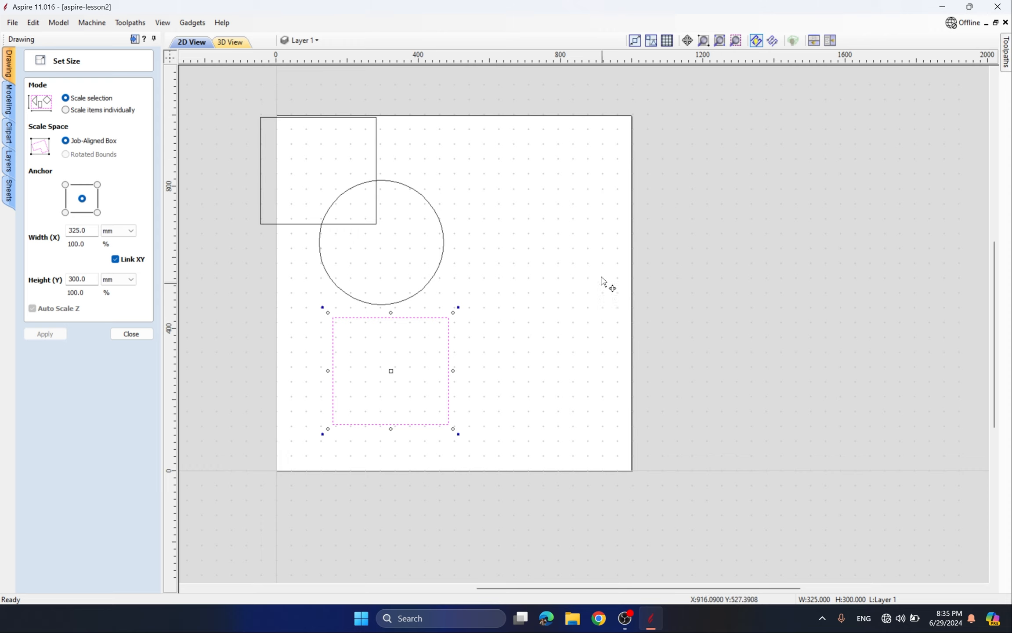
left_click(668, 43)
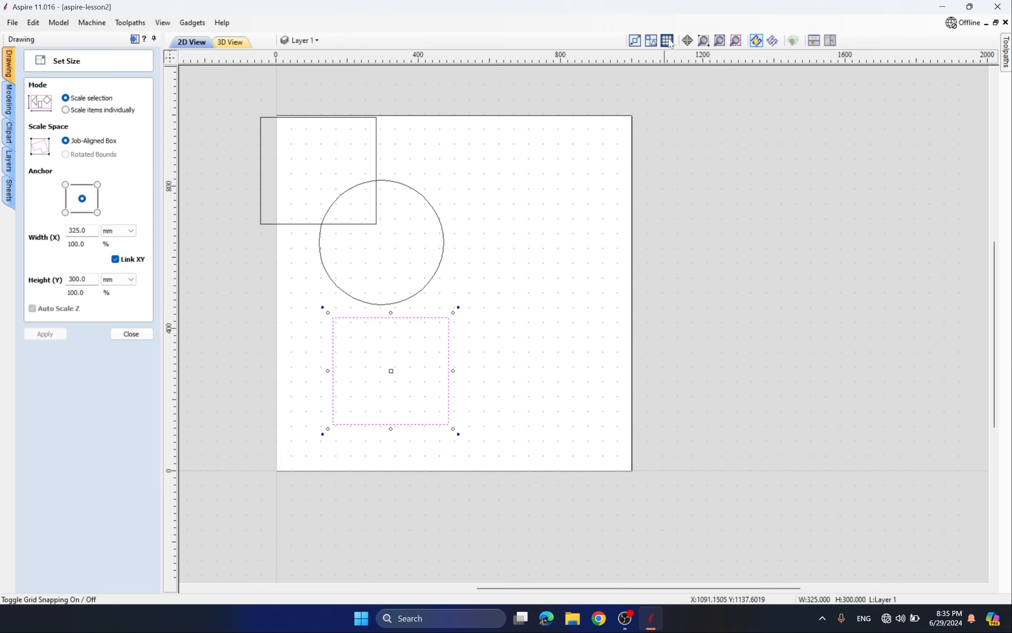
left_click(600, 245)
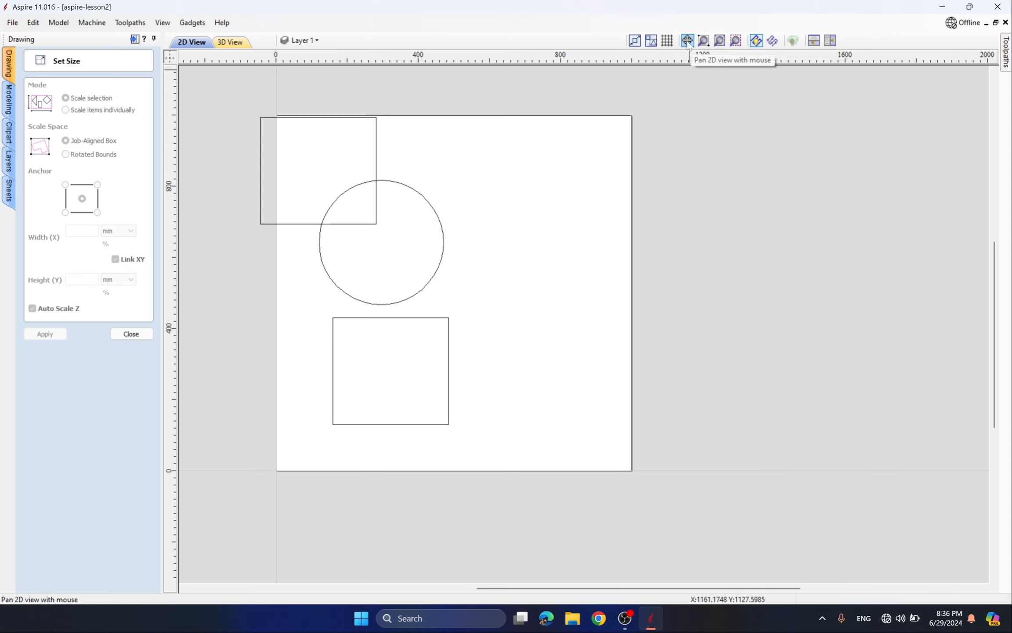
left_click(688, 42)
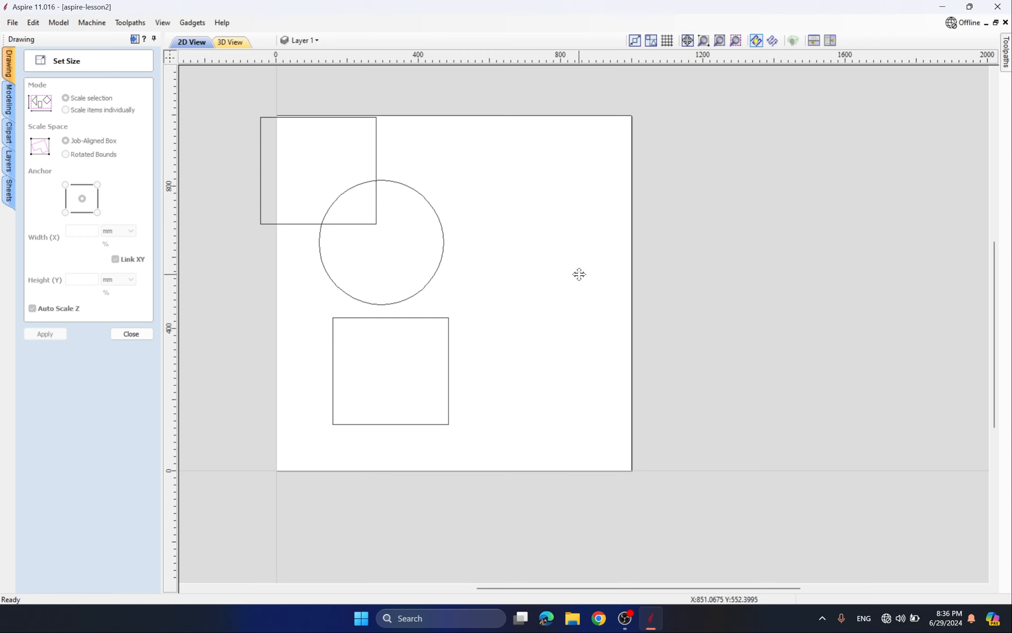
left_click_drag(581, 274, 614, 249)
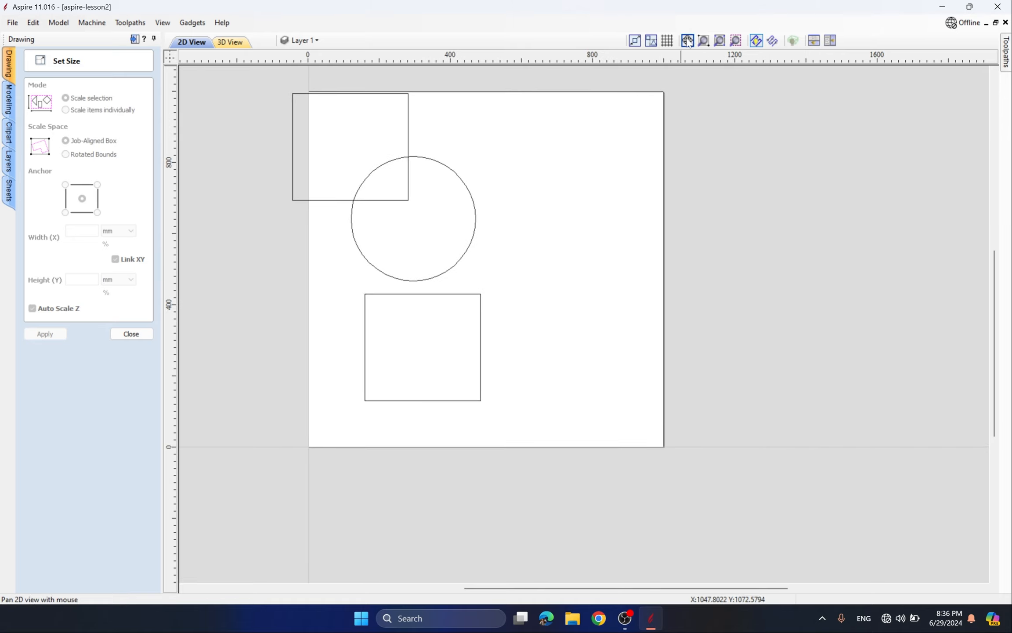
left_click_drag(556, 249, 612, 256)
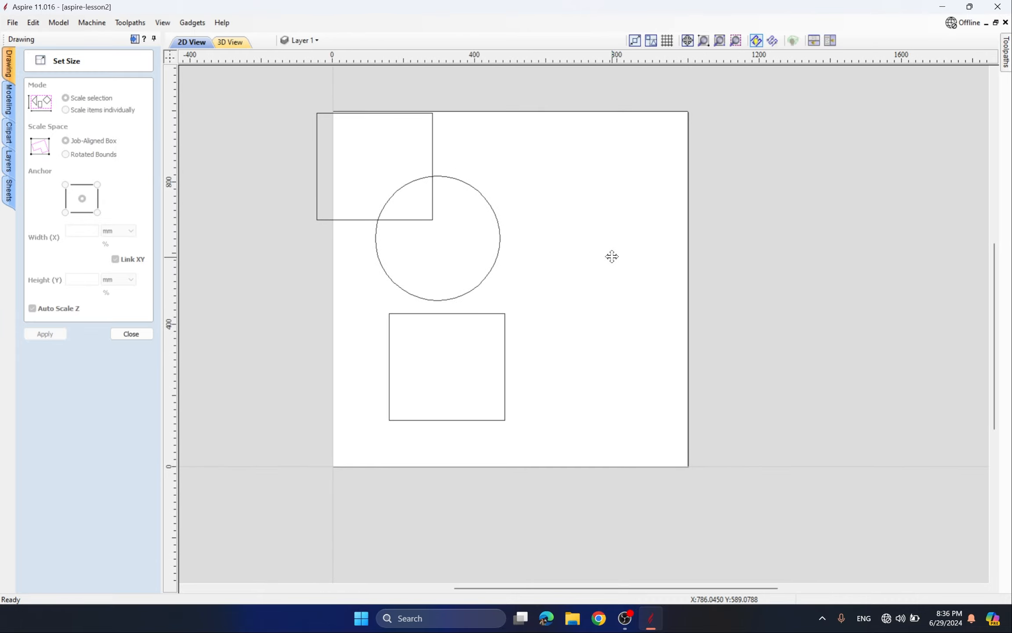
mouse_move(612, 256)
left_mouse_down()
mouse_move(628, 242)
mouse_move(617, 286)
mouse_move(585, 246)
mouse_move(772, 326)
mouse_move(528, 303)
mouse_move(617, 275)
left_mouse_up()
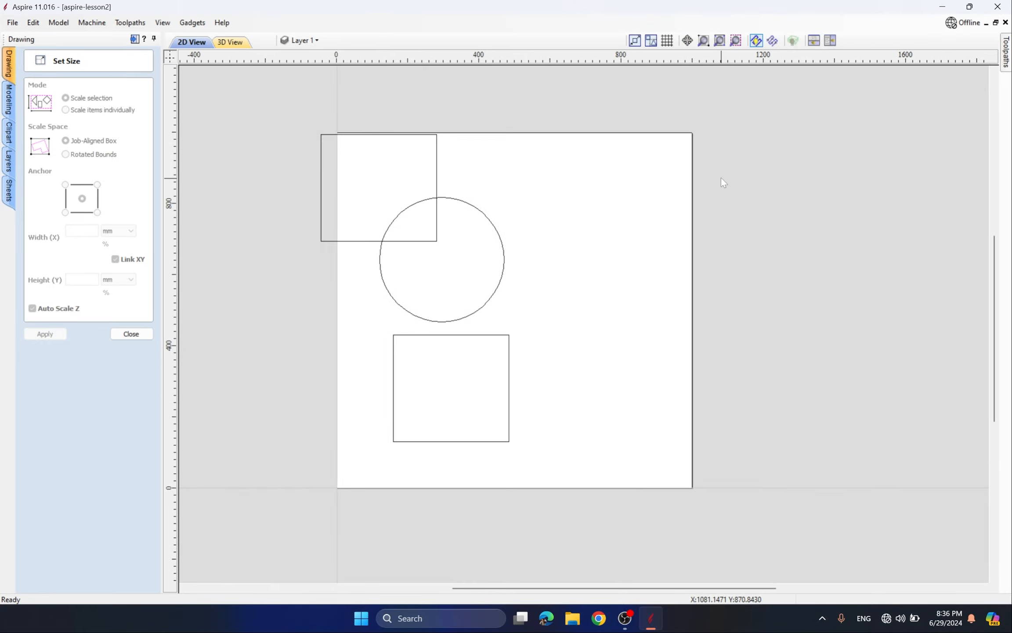
left_click(705, 41)
left_click_drag(580, 248, 370, 469)
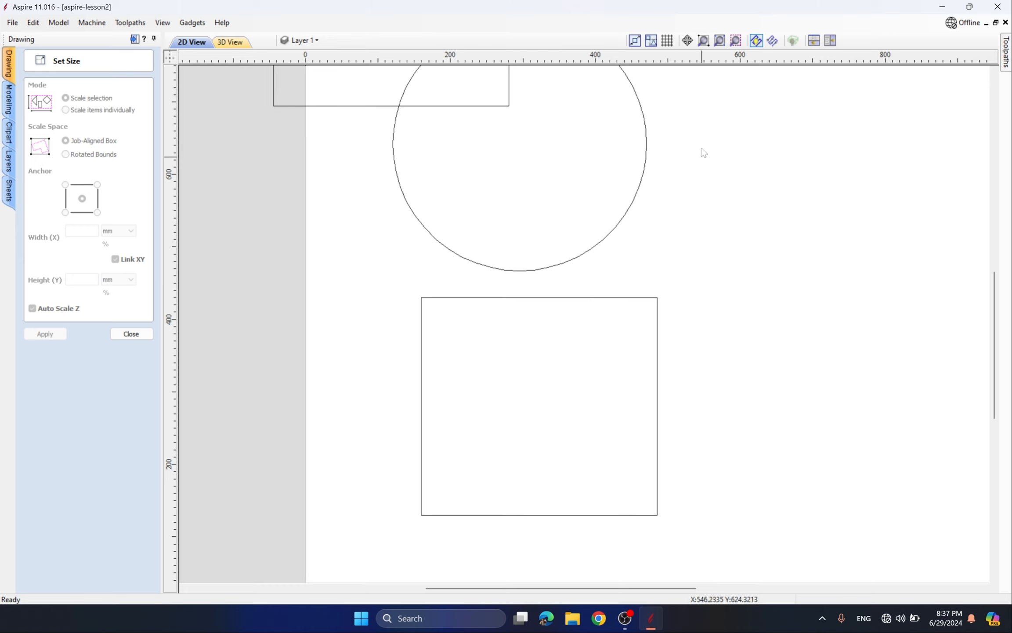
left_click(704, 40)
left_click_drag(692, 275, 392, 544)
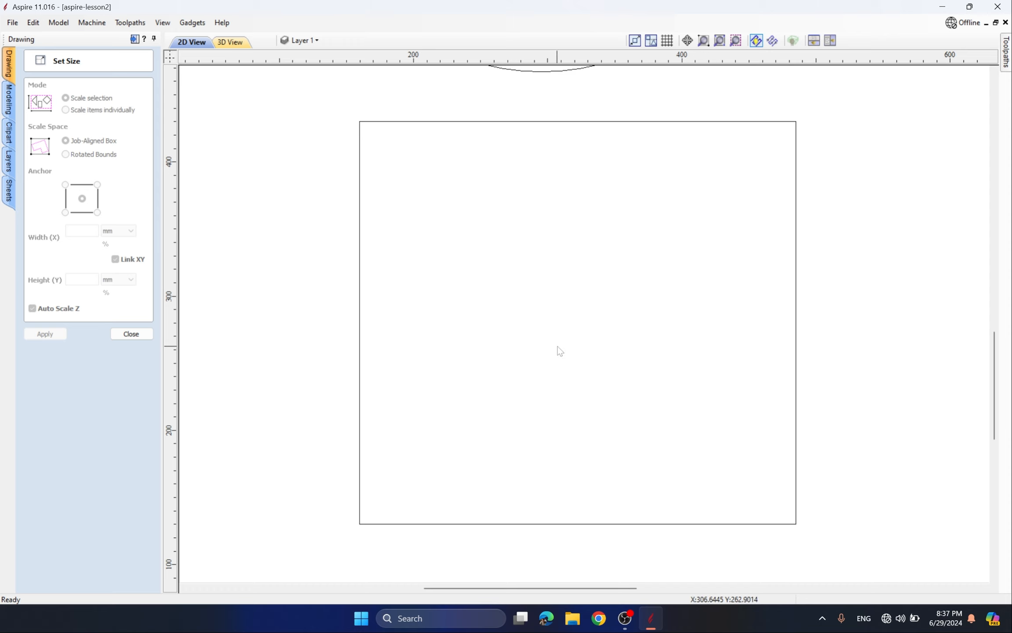
left_click(720, 41)
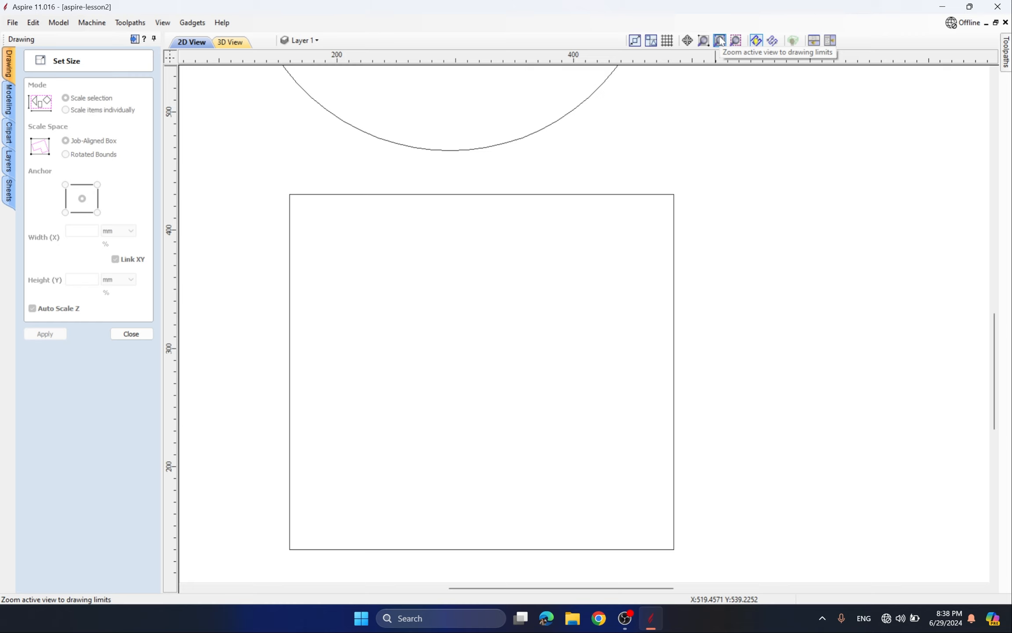
middle_click_drag(634, 311, 673, 218)
scroll(377, 130, "up", 2)
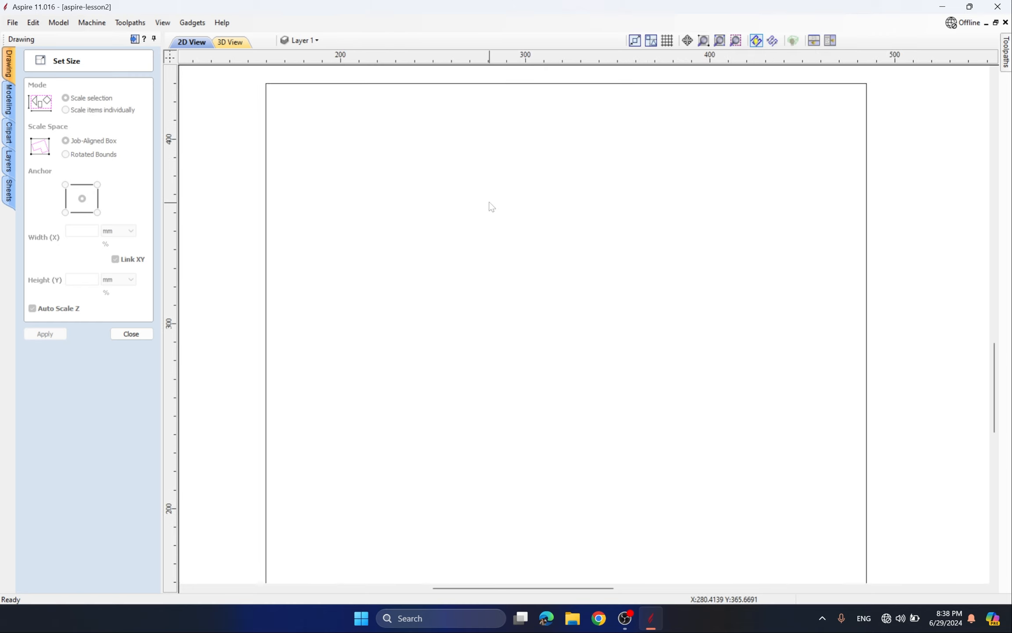
left_click(720, 42)
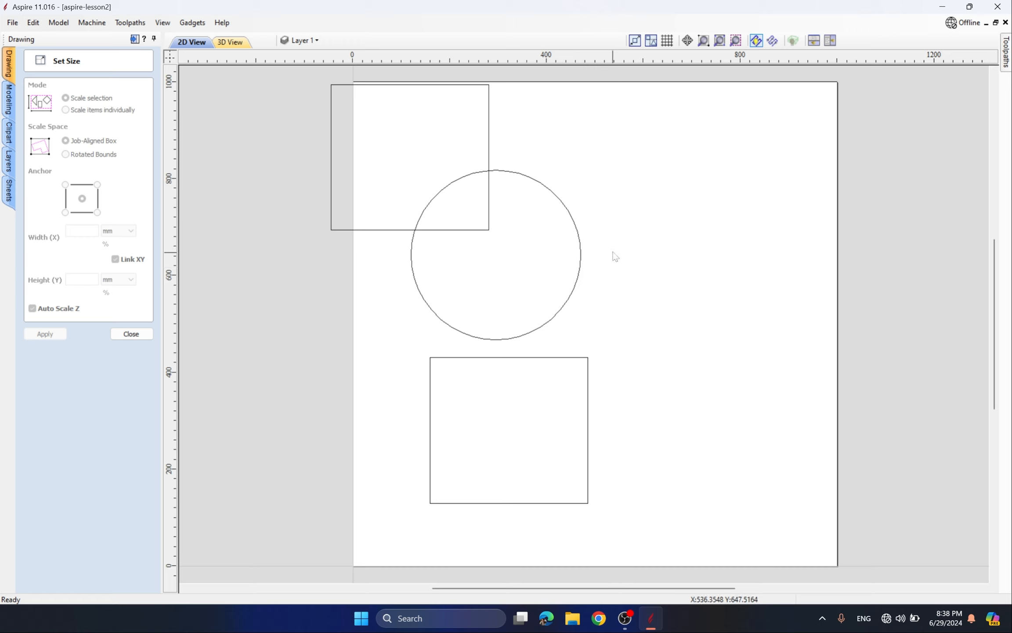
left_click(578, 224)
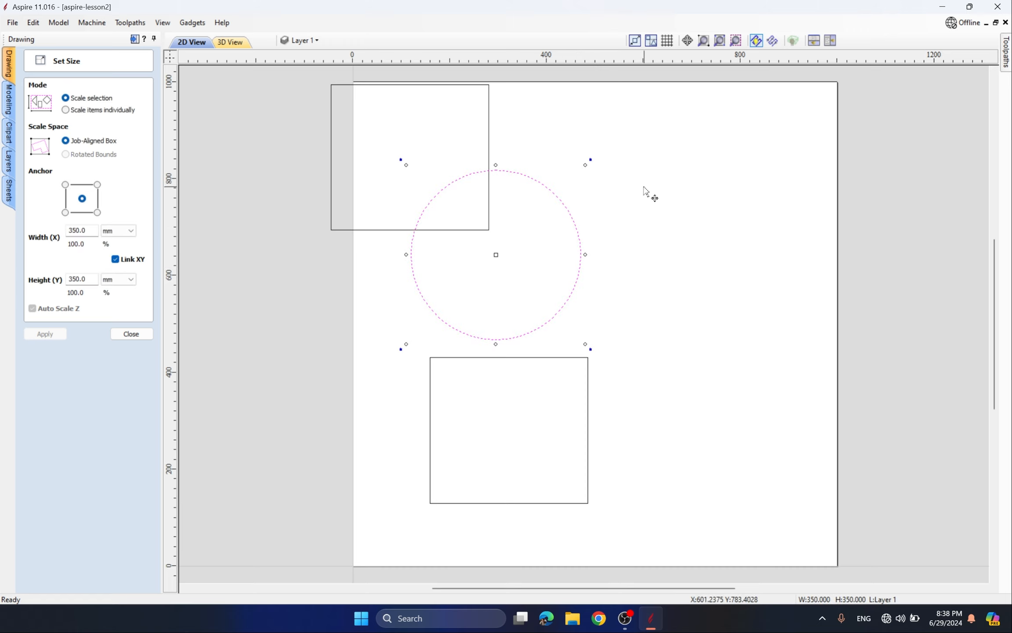
- Fit the view to the circle, deselect it, and close the sizing options
left_click(736, 40)
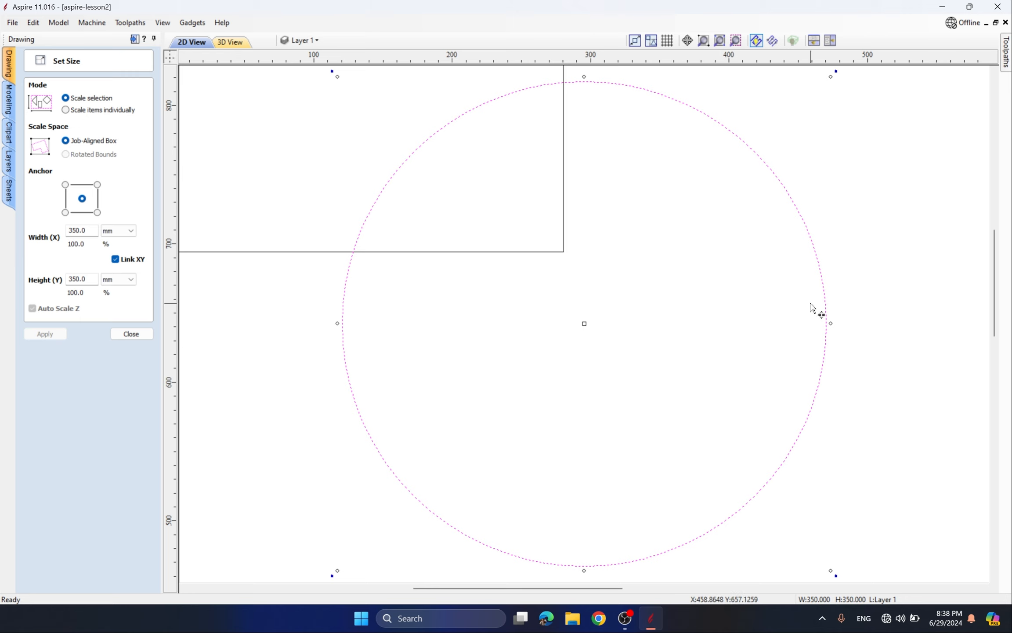
left_click(877, 296)
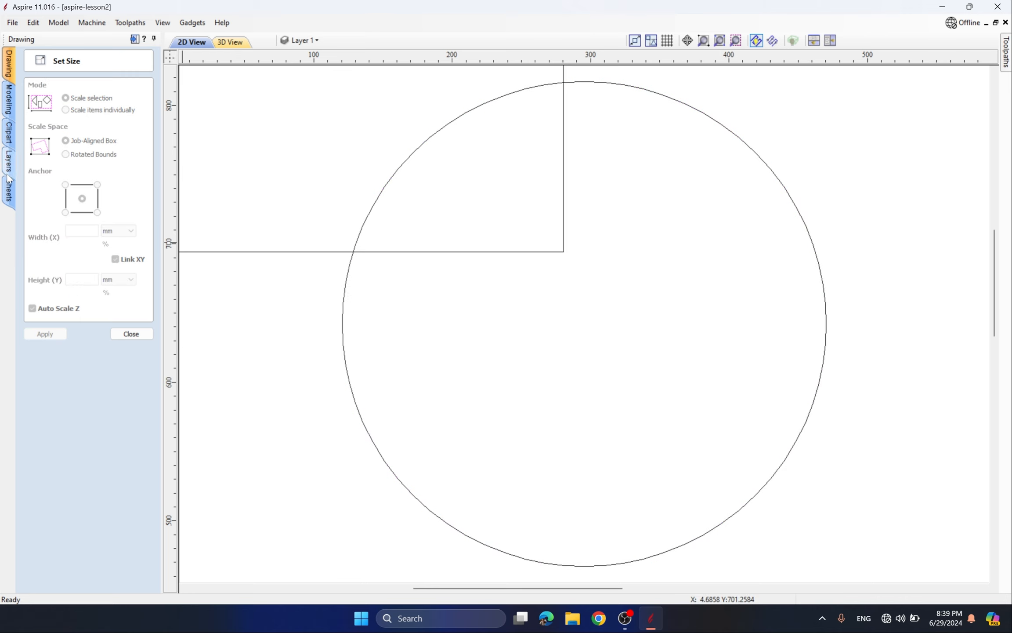
left_click(9, 133)
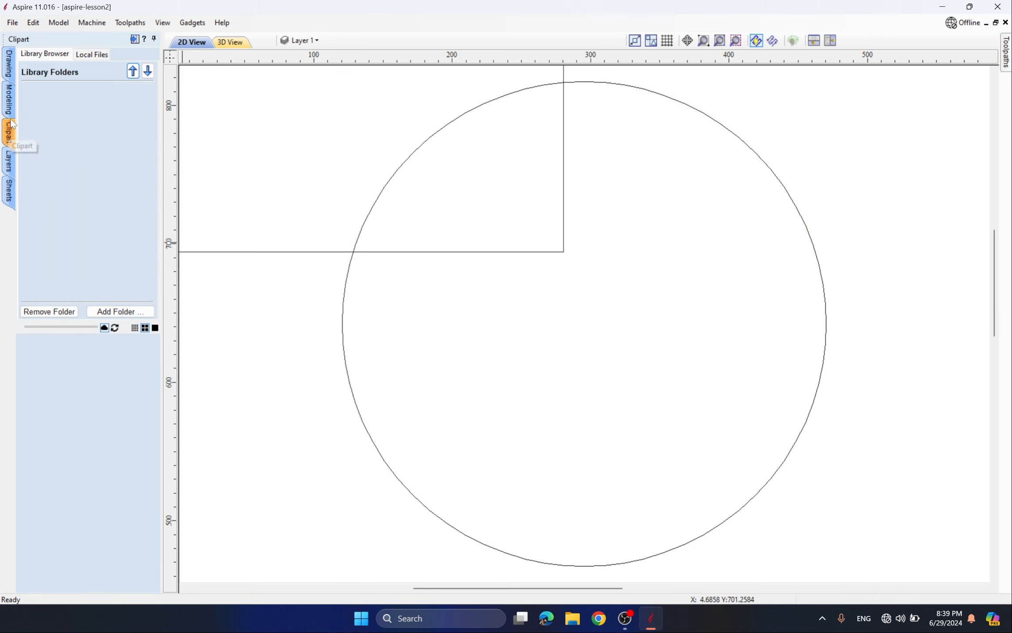
left_click(8, 70)
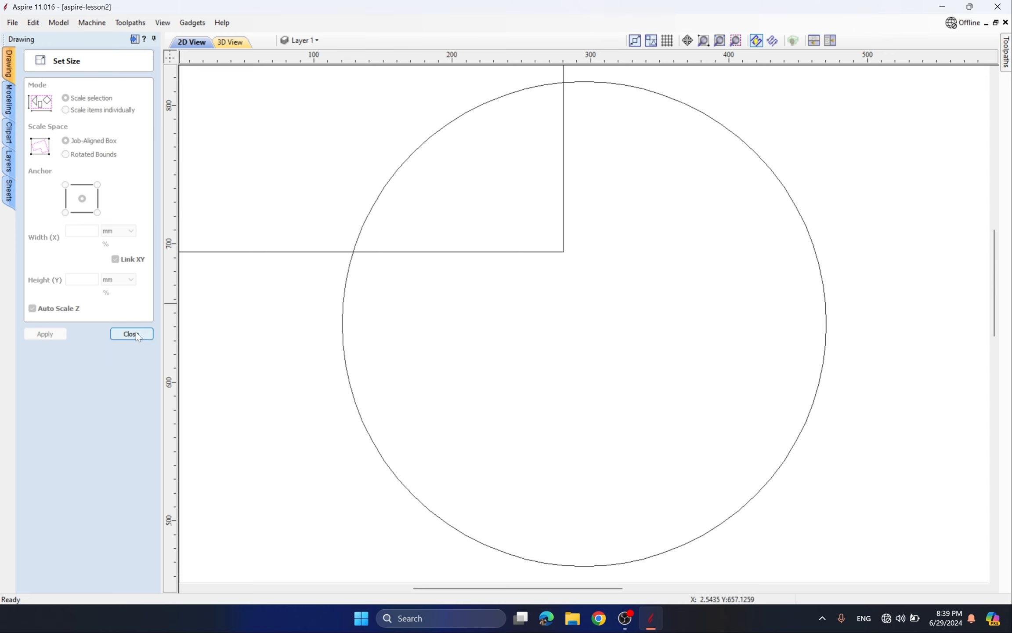
left_click(138, 337)
- Draw a 32 mm circle centred on the upper square's lower-right corner and select it
left_click(32, 118)
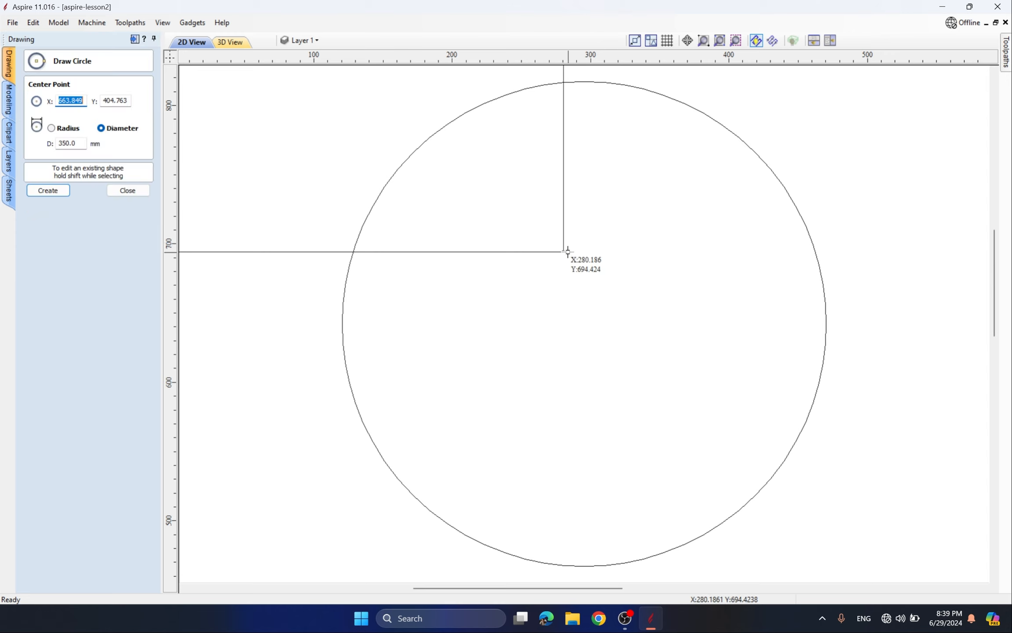
mouse_move(568, 252)
left_mouse_down()
mouse_move(599, 266)
mouse_move(580, 264)
left_mouse_up()
scroll(554, 287, "down", 7)
key("Escape")
left_click_drag(486, 210, 547, 269)
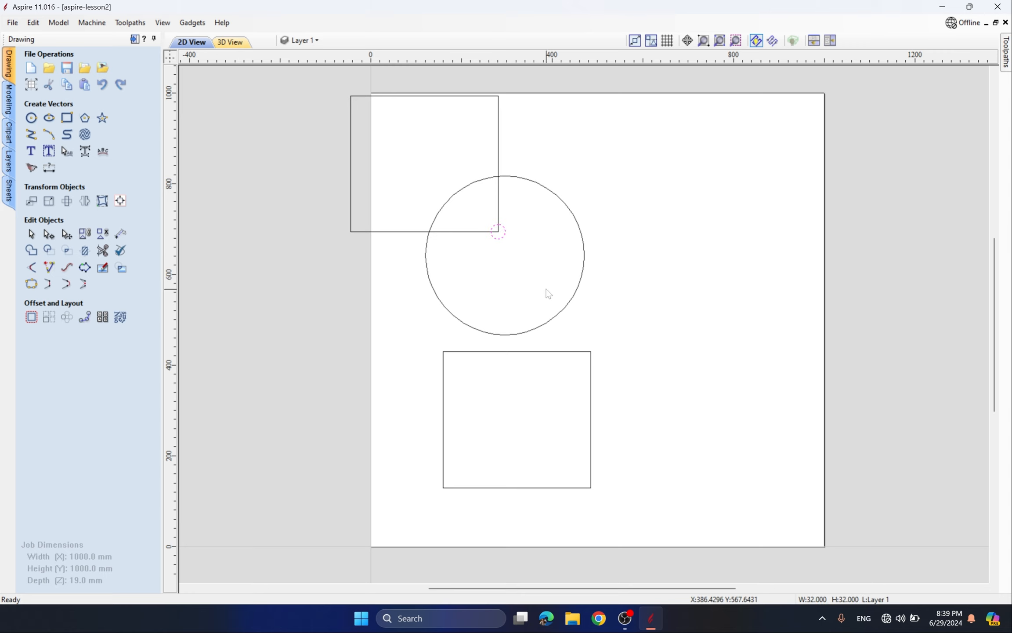
left_click(735, 43)
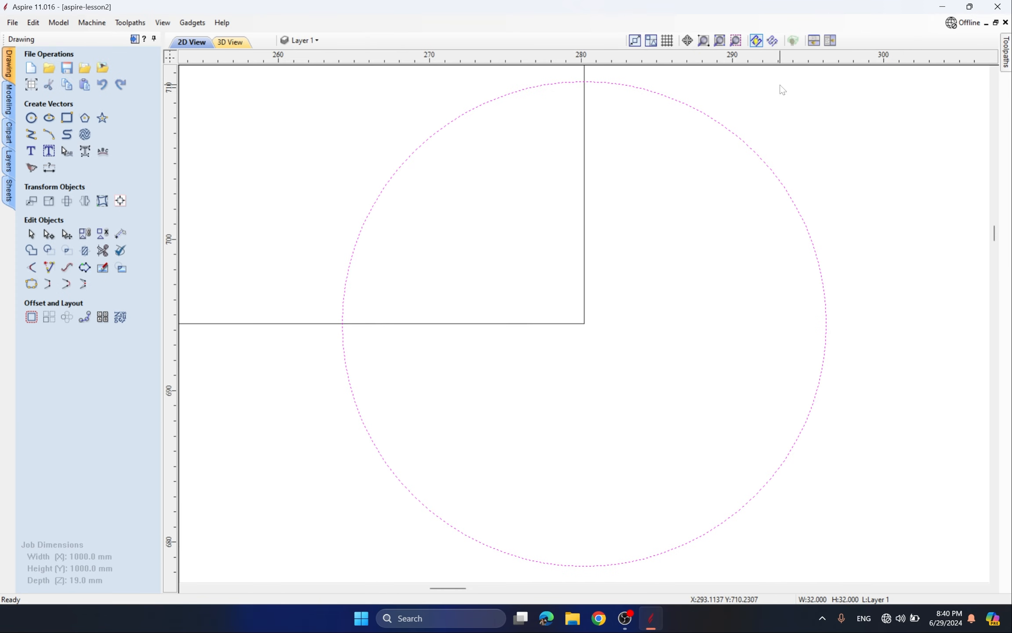
left_click(756, 41)
left_click(756, 41)
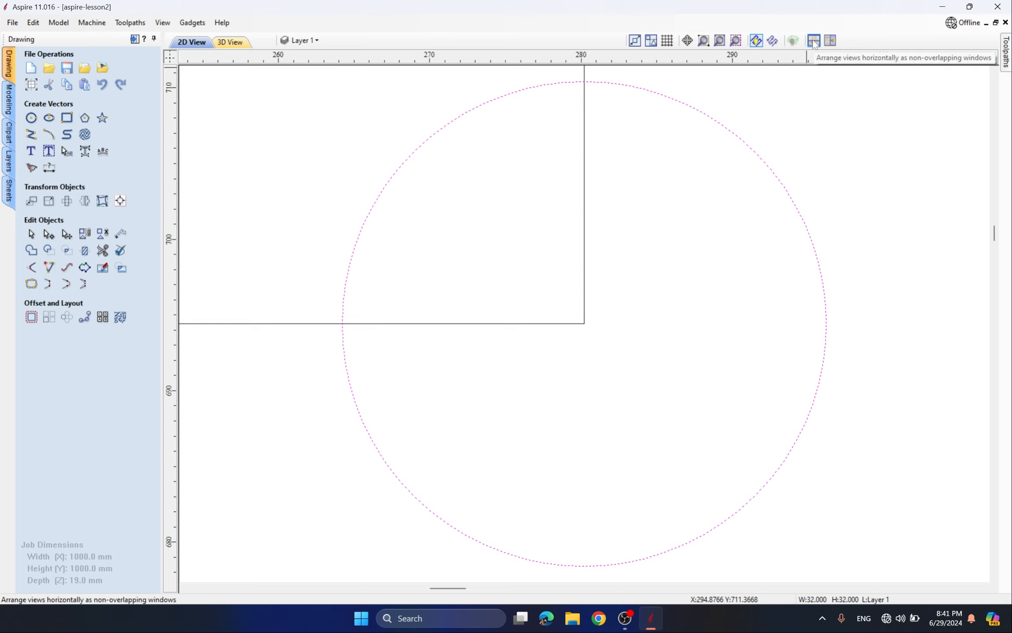
left_click(813, 40)
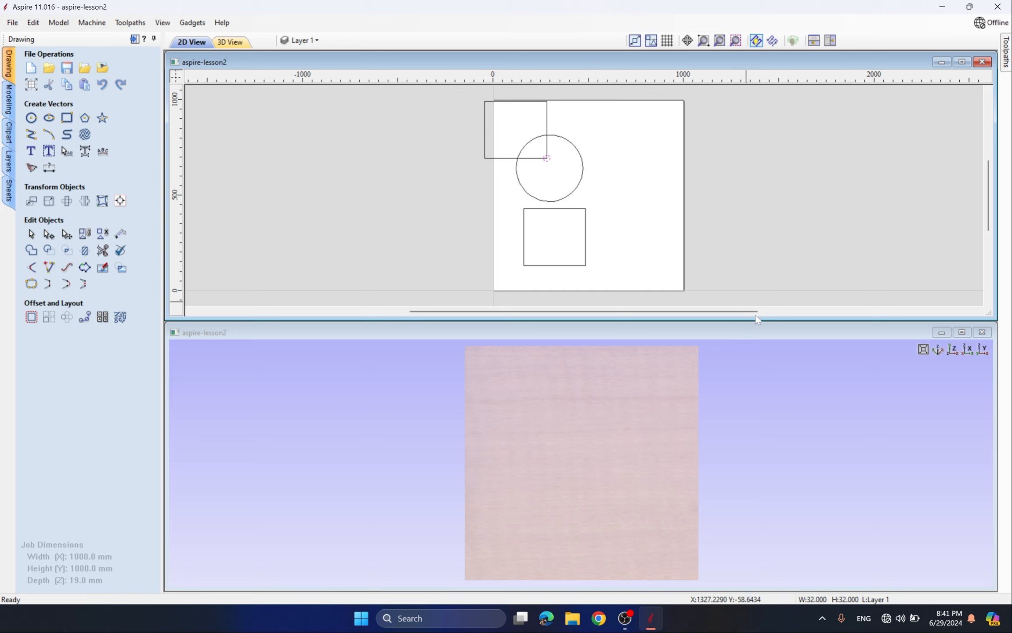
left_click(830, 42)
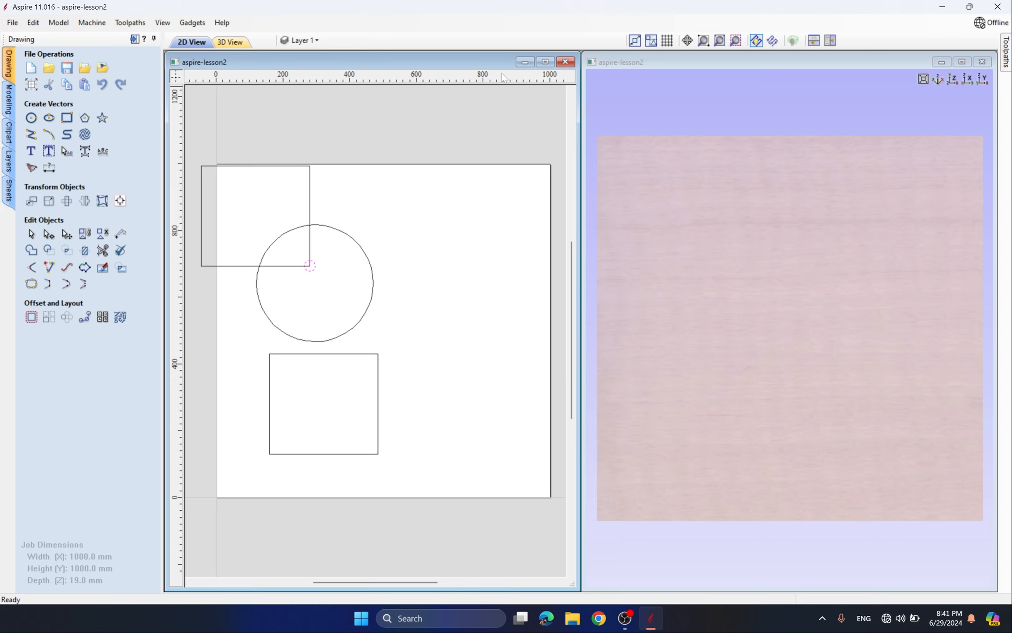
double_click(436, 64)
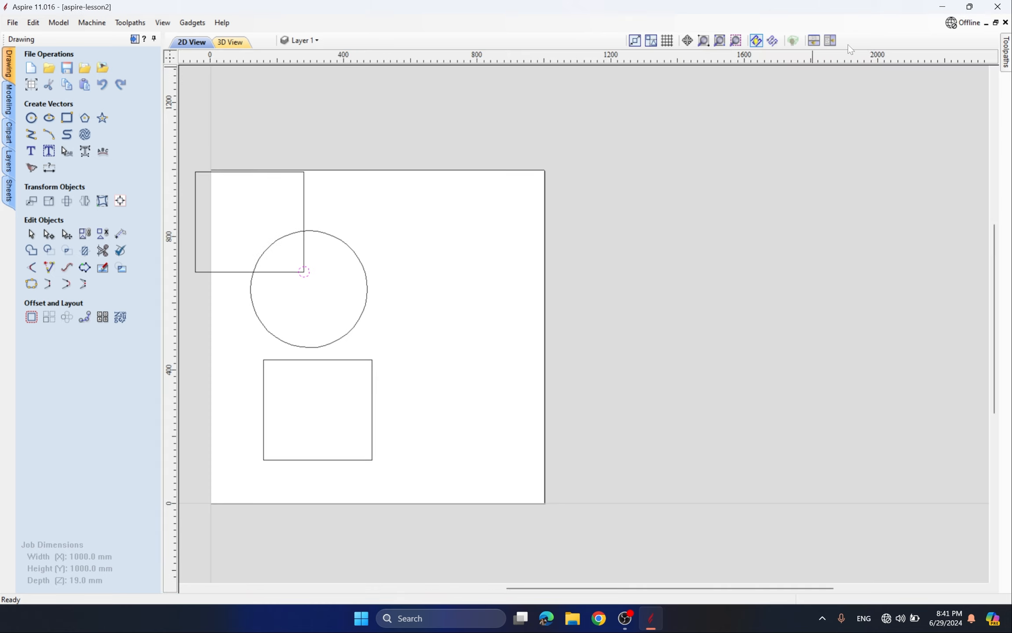
left_click(830, 40)
left_click(545, 62)
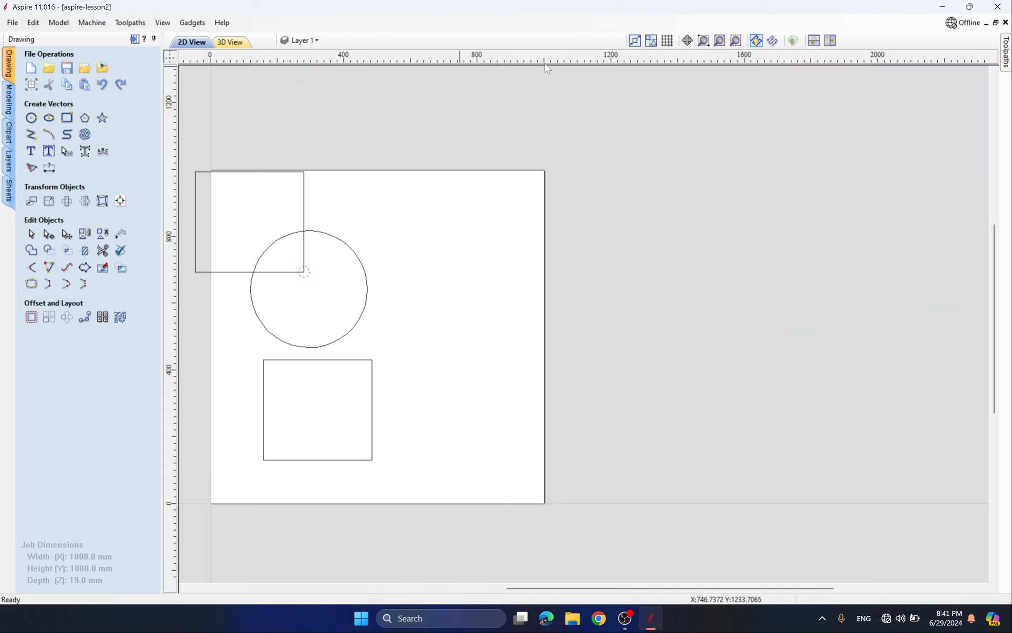